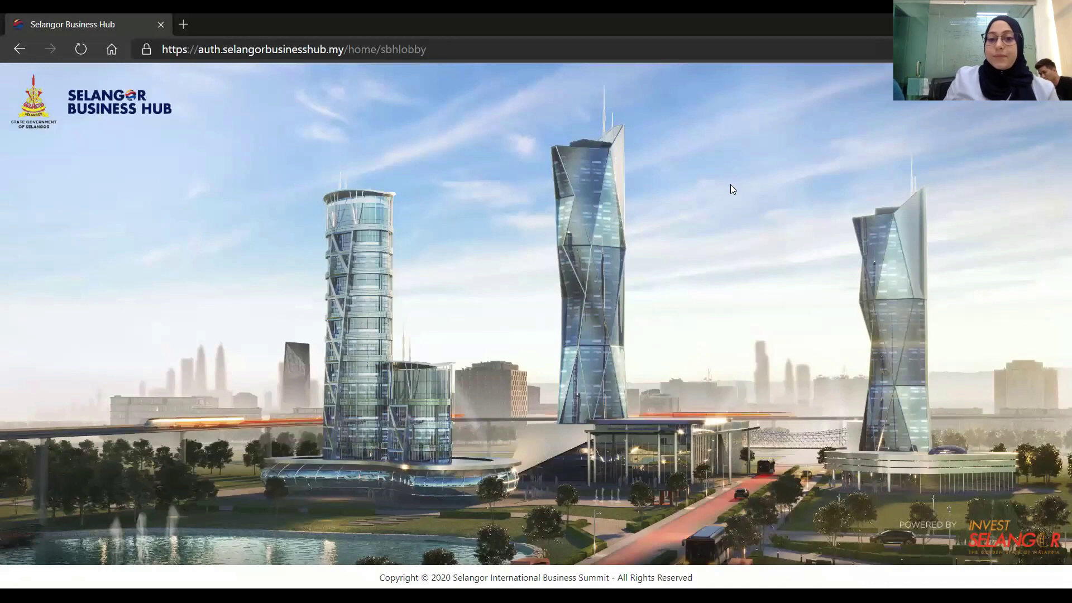
# Enter the central tower's lobby and view the current event programme and the info counter's Get in Touch page
pyautogui.click(625, 240)
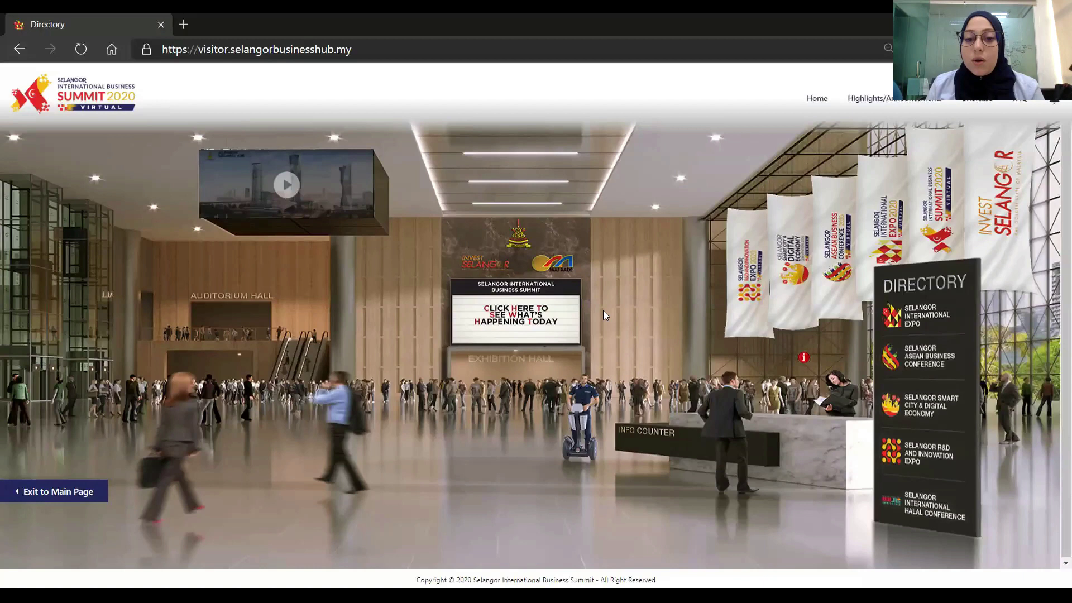
pyautogui.click(501, 308)
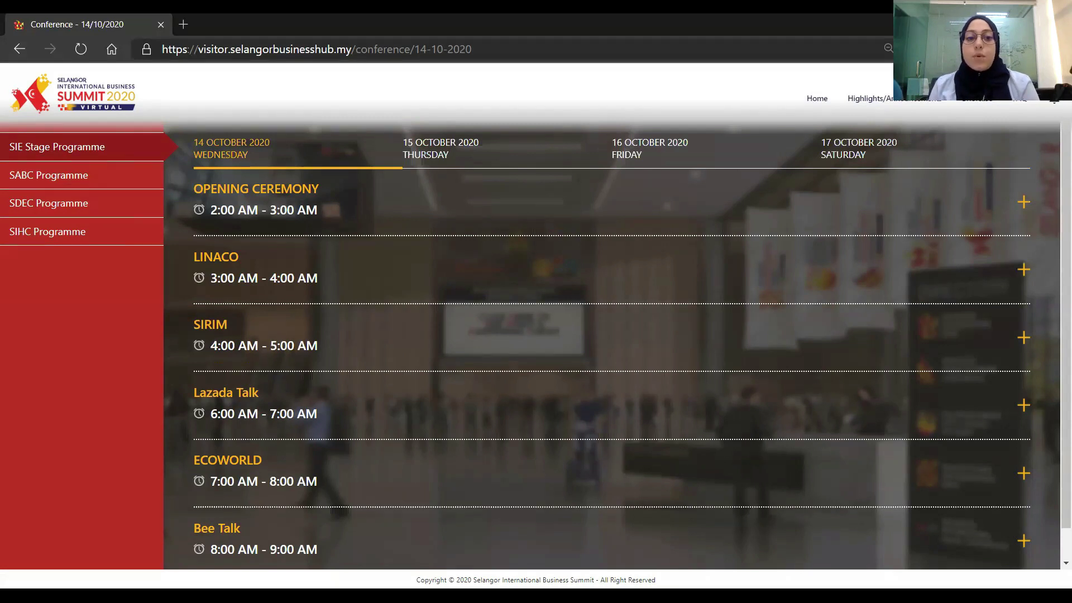
pyautogui.click(815, 108)
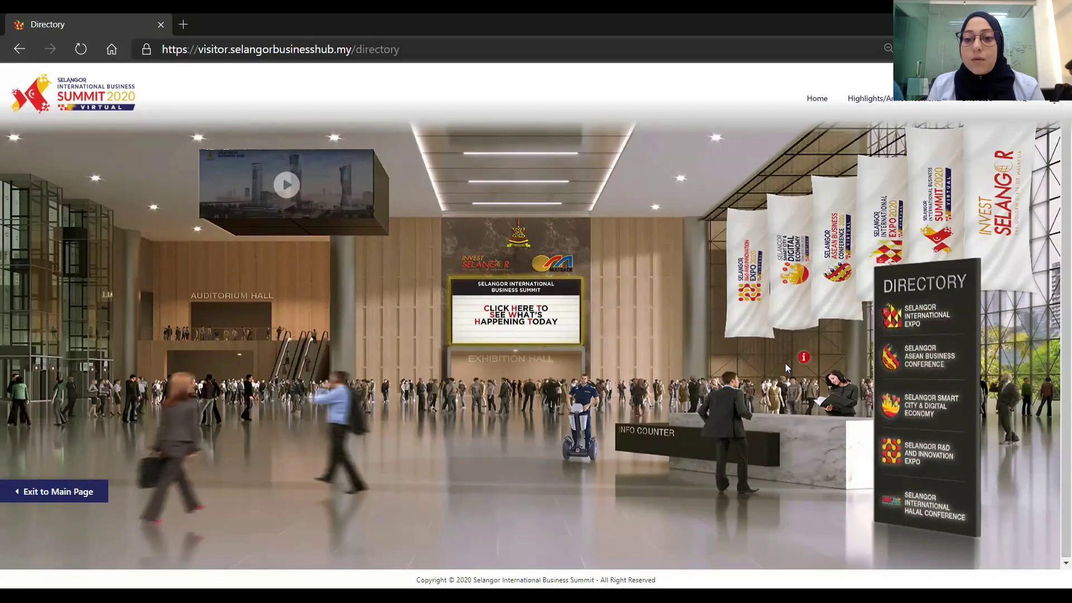
pyautogui.click(802, 359)
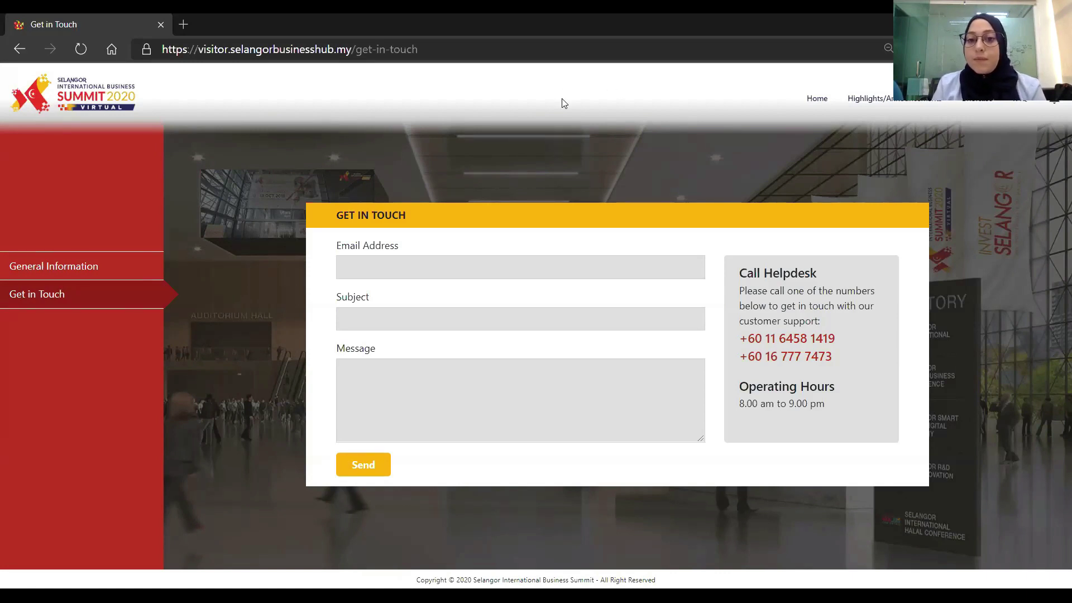
pyautogui.click(829, 98)
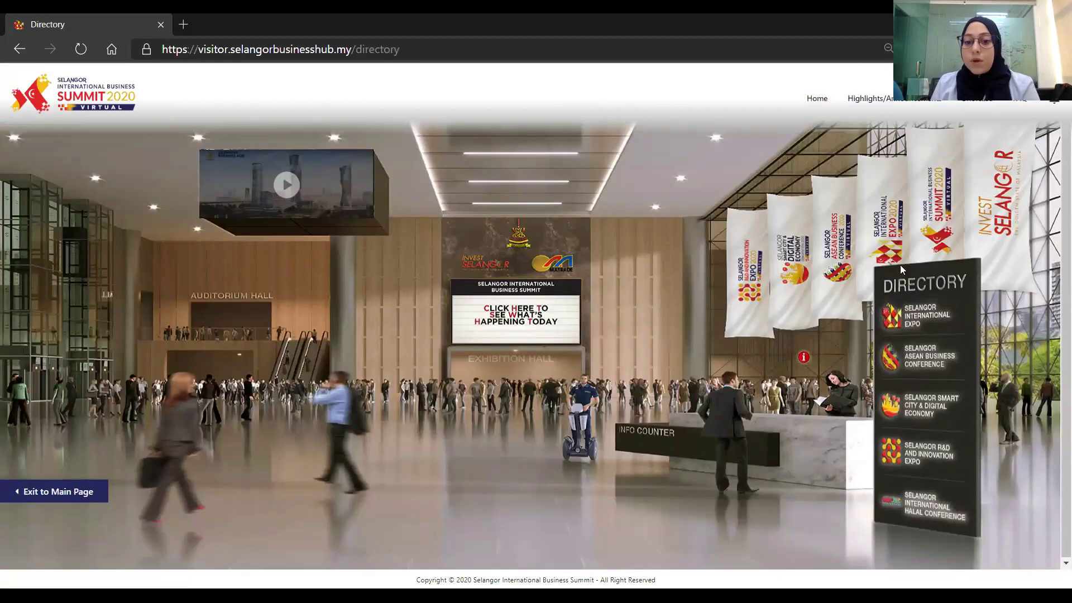
# Browse the Selangor International Expo exhibition halls and open the Invest Selangor booth
pyautogui.click(896, 316)
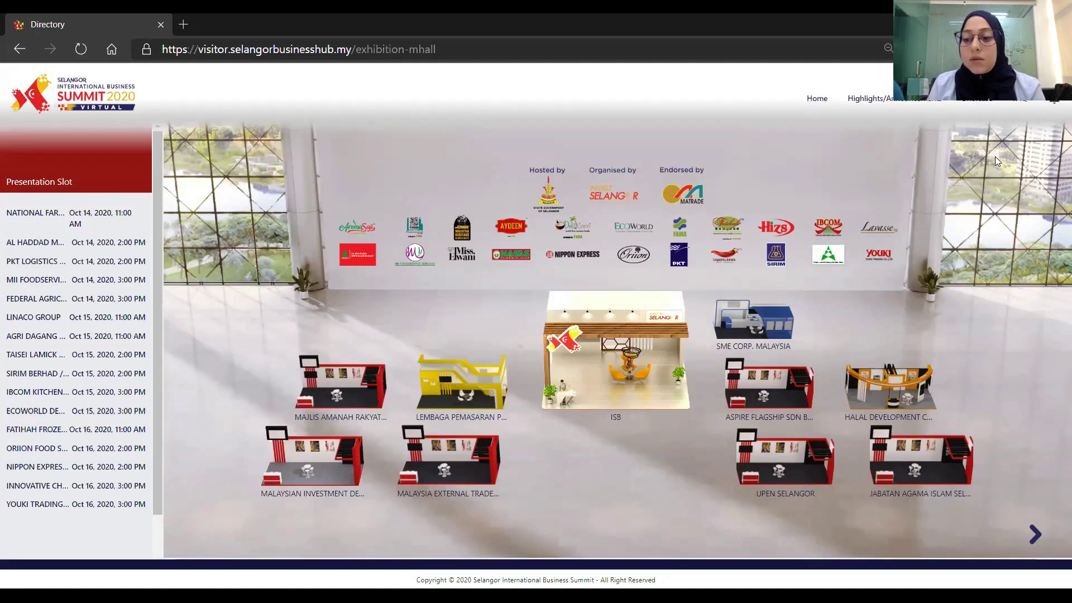
pyautogui.click(1035, 534)
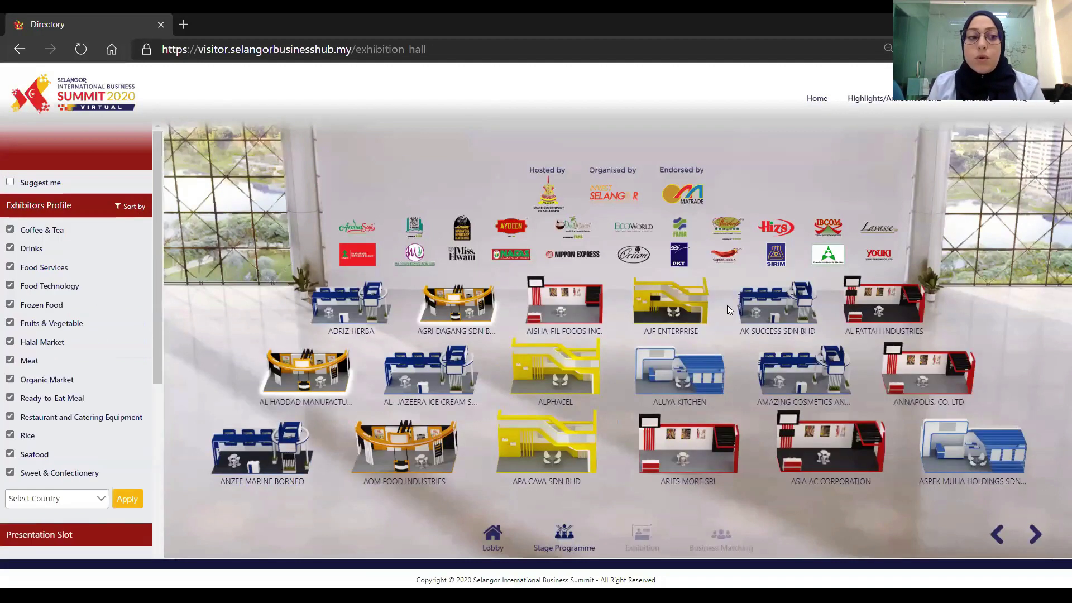
pyautogui.click(1034, 536)
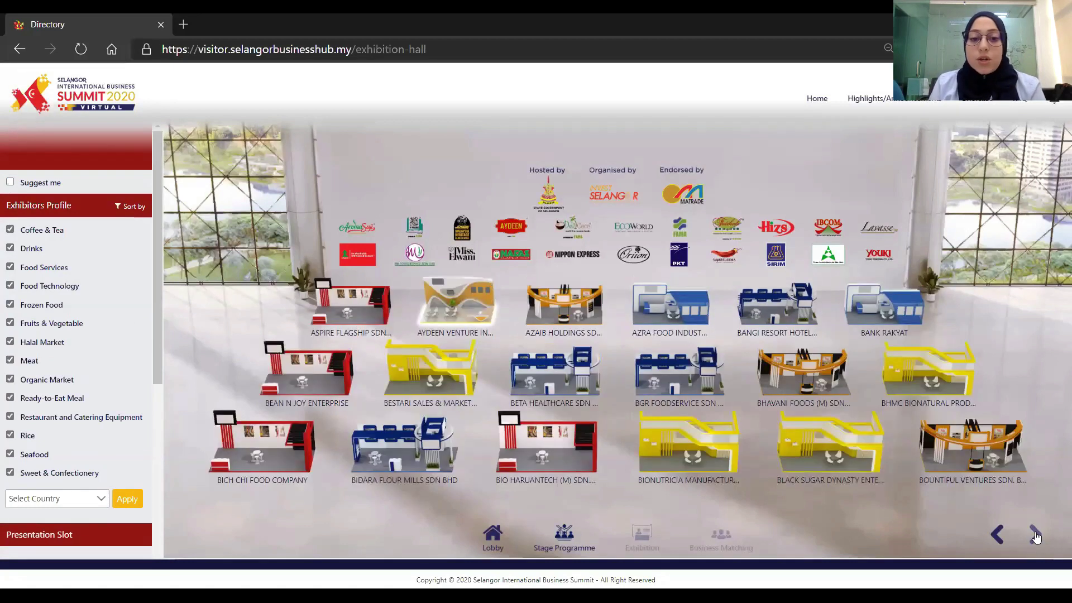
pyautogui.click(1035, 536)
pyautogui.click(1034, 536)
pyautogui.click(1034, 536)
pyautogui.click(1035, 536)
pyautogui.click(1034, 536)
pyautogui.click(1035, 536)
pyautogui.click(571, 320)
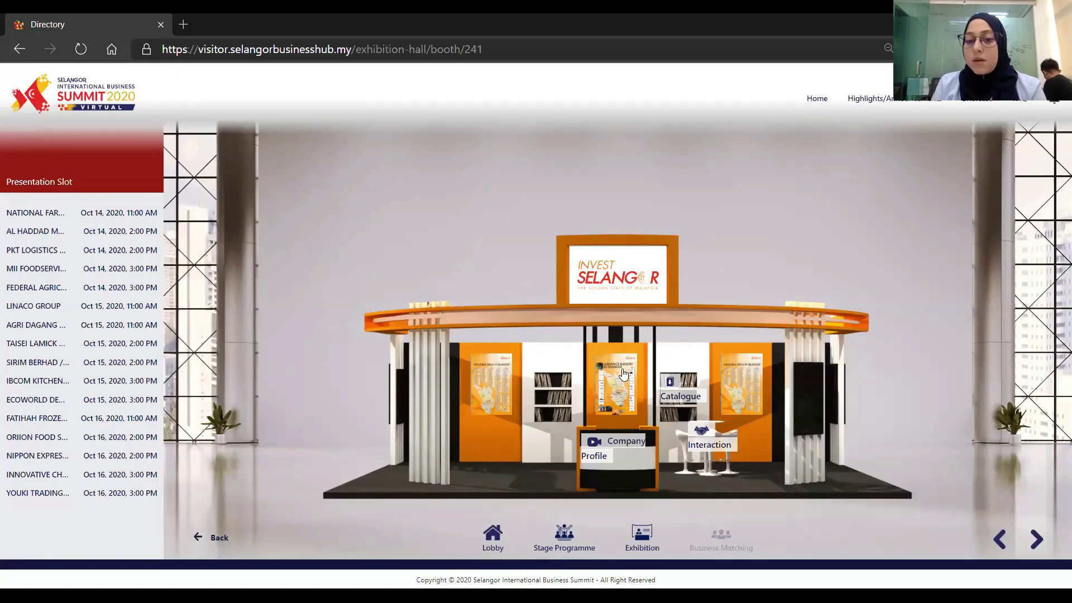
# Start a chat with the booth's online representative and send the message "good afternoon"
pyautogui.click(705, 445)
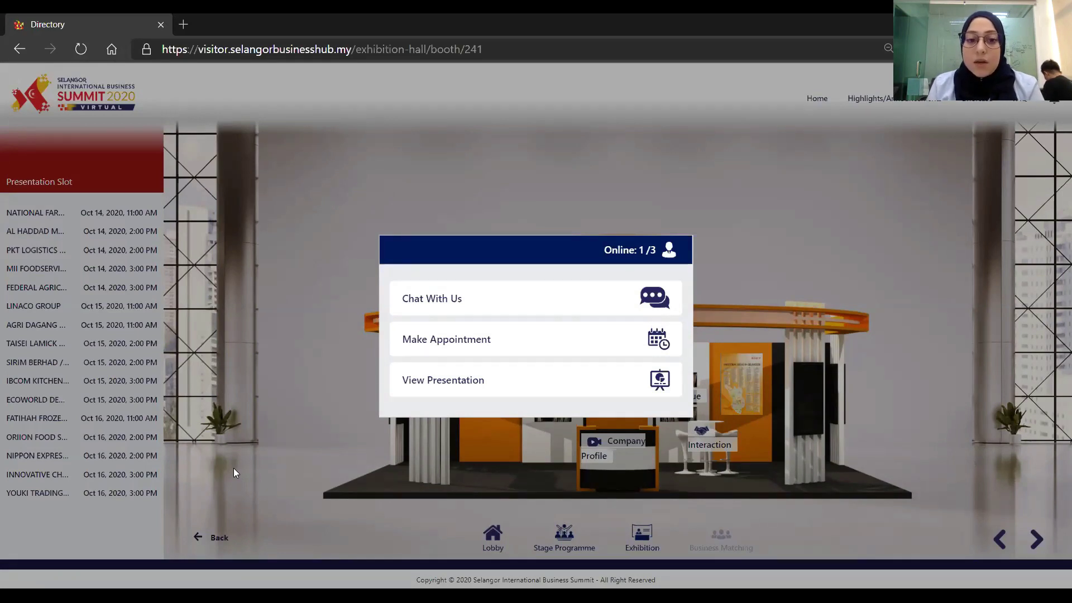
pyautogui.click(433, 301)
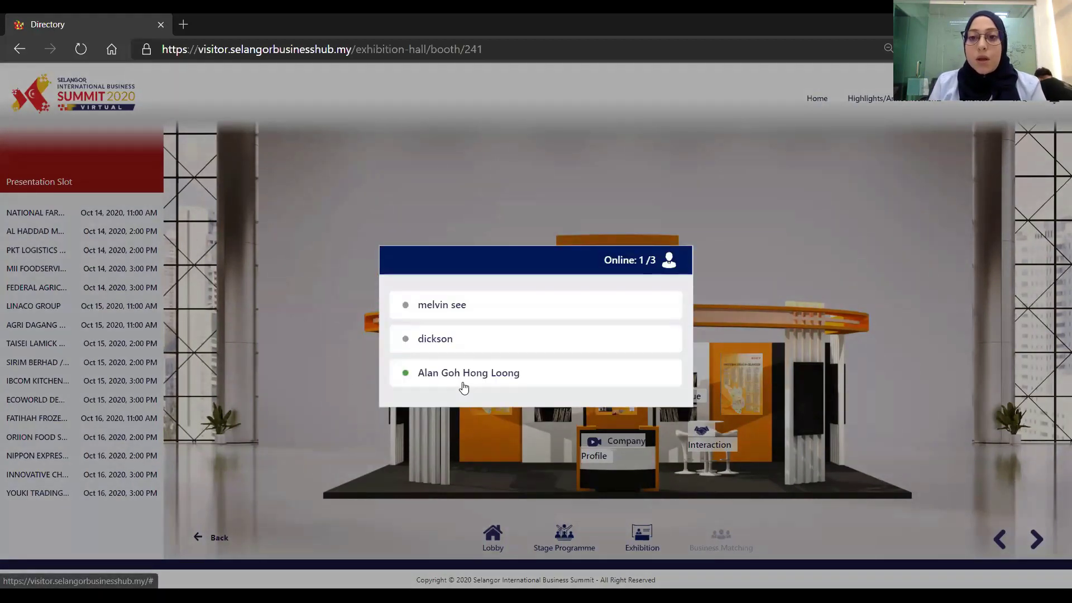
pyautogui.click(463, 383)
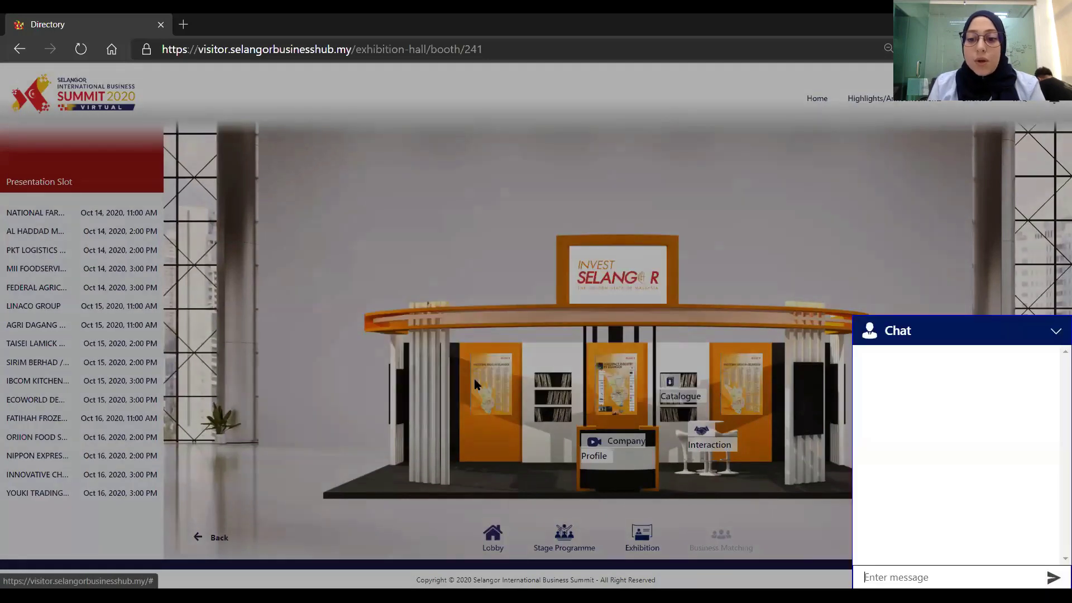
pyautogui.click(923, 576)
pyautogui.write('good afternoon')
pyautogui.press('Return')
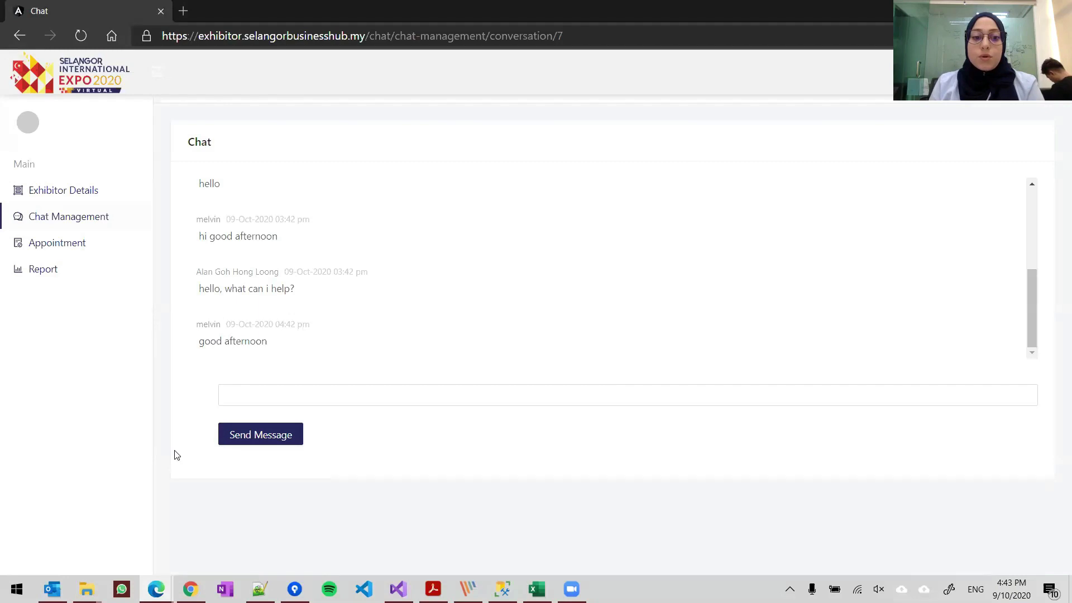
# Reply "what can i help you?" from the exhibitor portal's conversation, and close the chat in the visitor's booth window
pyautogui.click(156, 589)
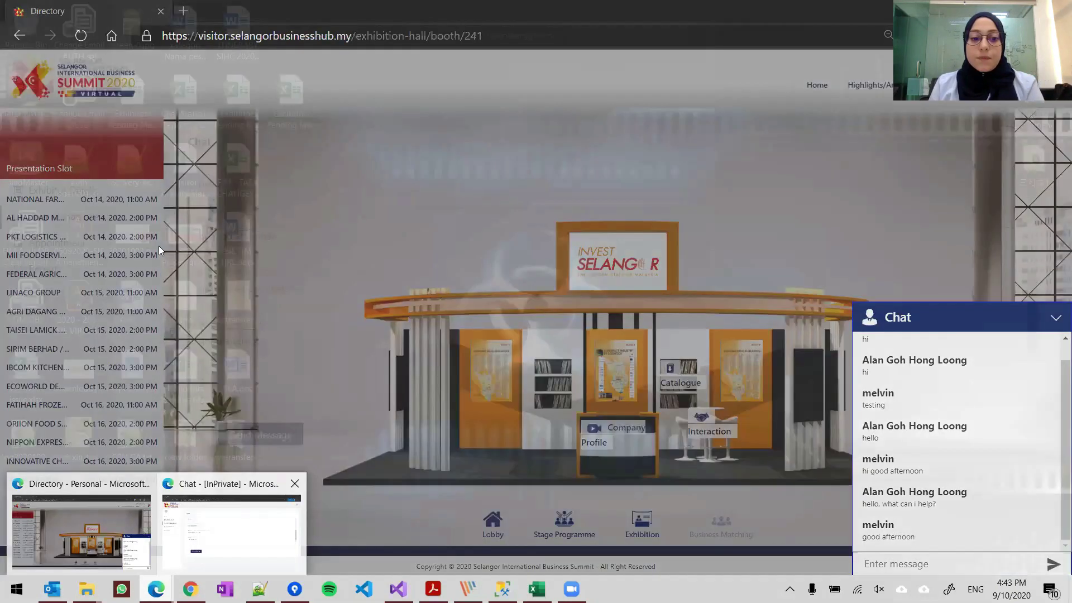
pyautogui.click(278, 493)
pyautogui.write('what can i help you')
pyautogui.press('Return')
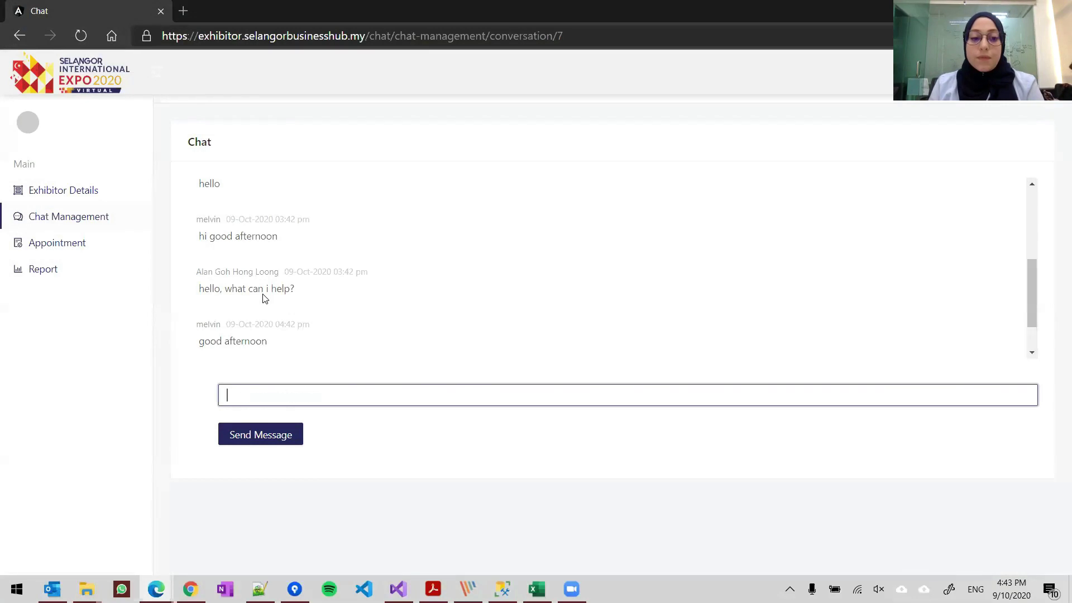
pyautogui.click(121, 538)
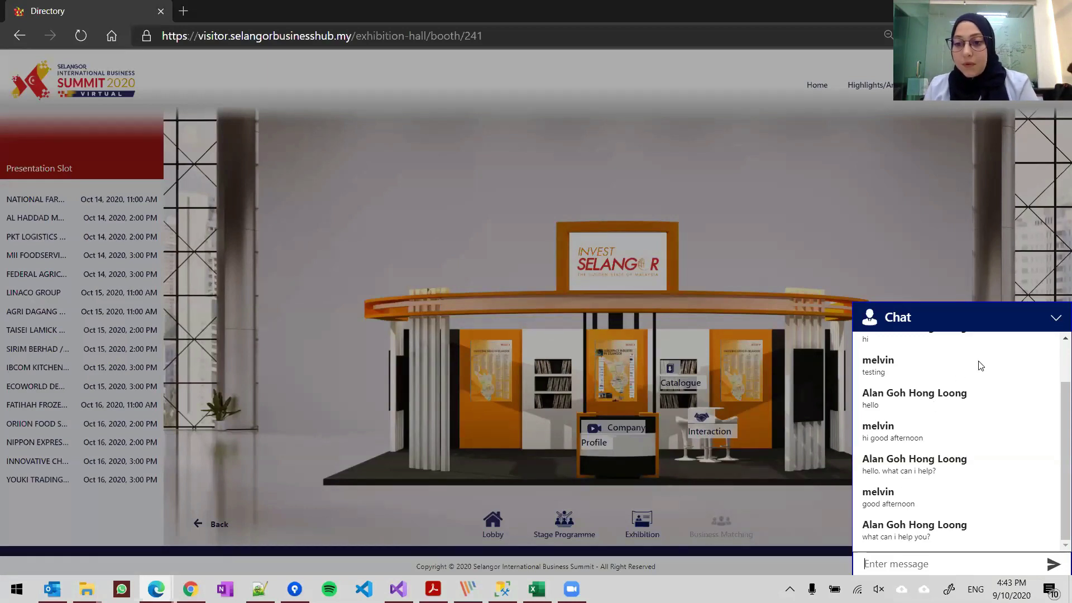
pyautogui.click(1055, 319)
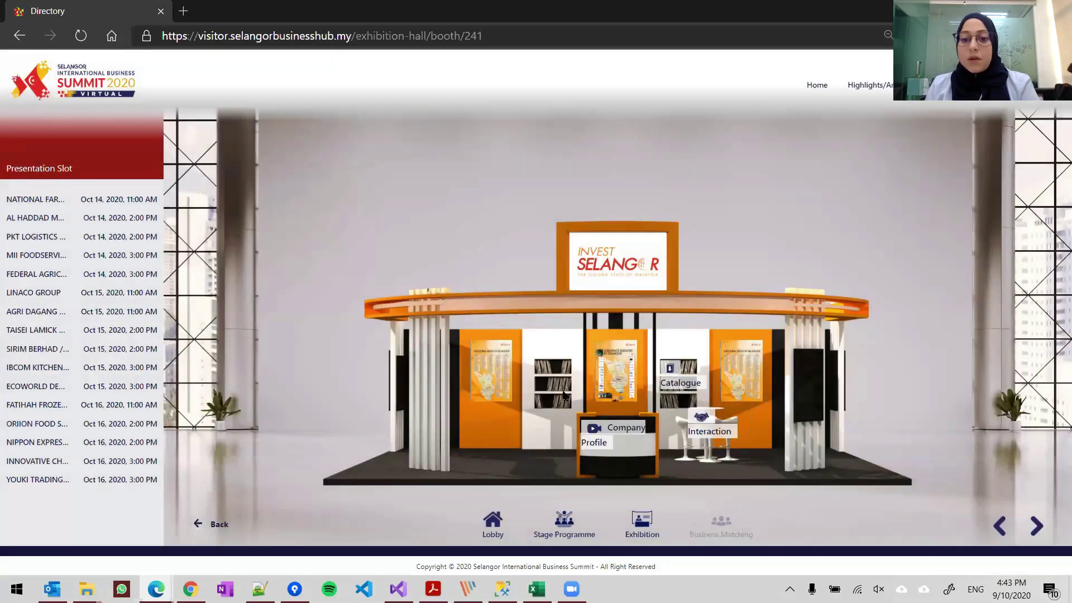
# Request an appointment with the booth for Tuesday 20 October in the 08:00PM - 11:00PM time slot
pyautogui.click(447, 329)
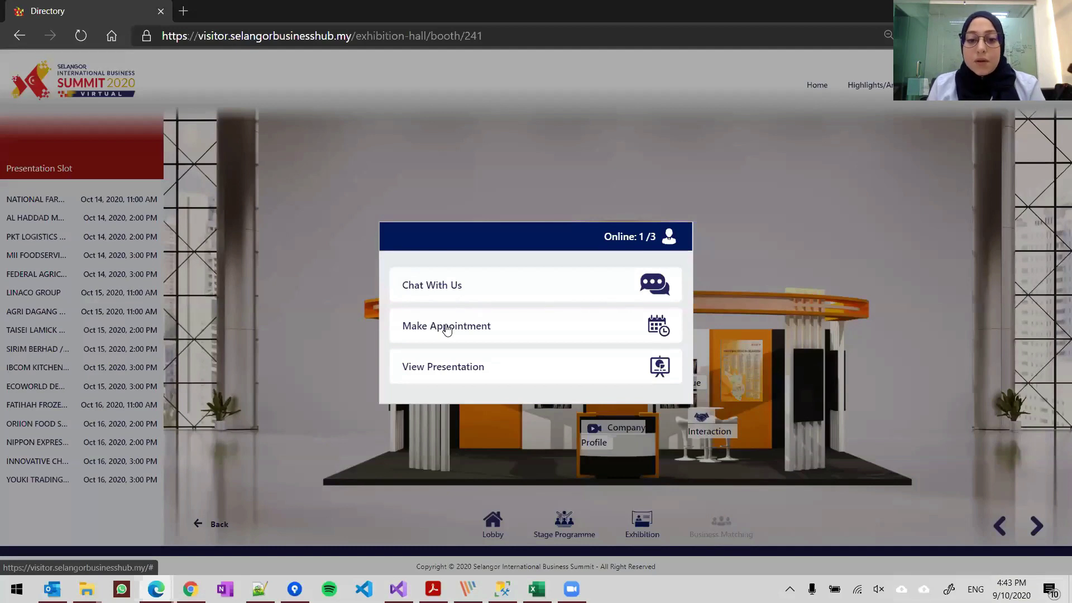
pyautogui.click(447, 328)
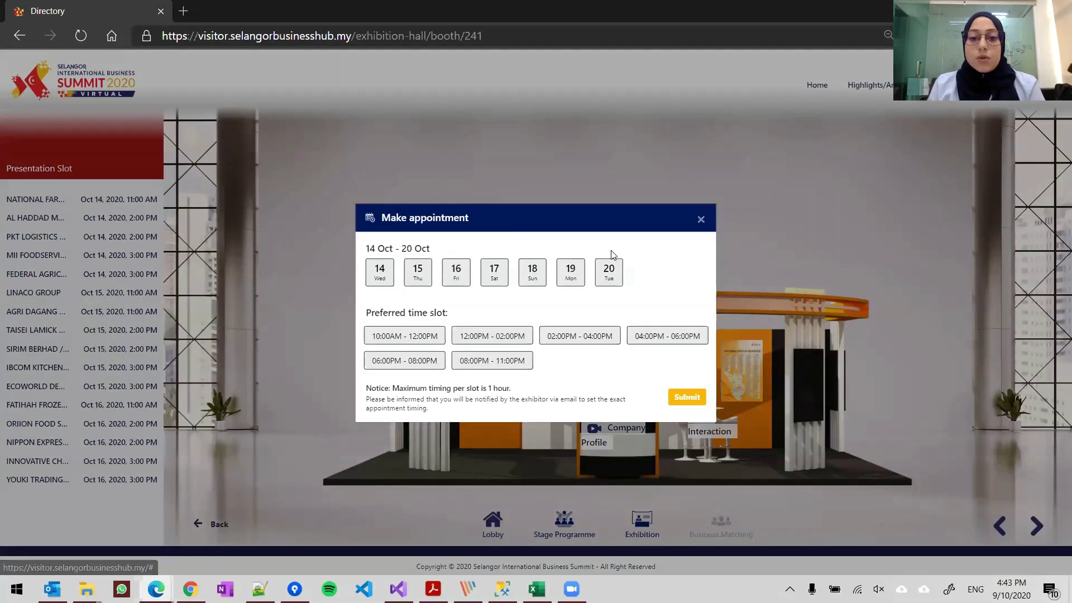
pyautogui.click(609, 271)
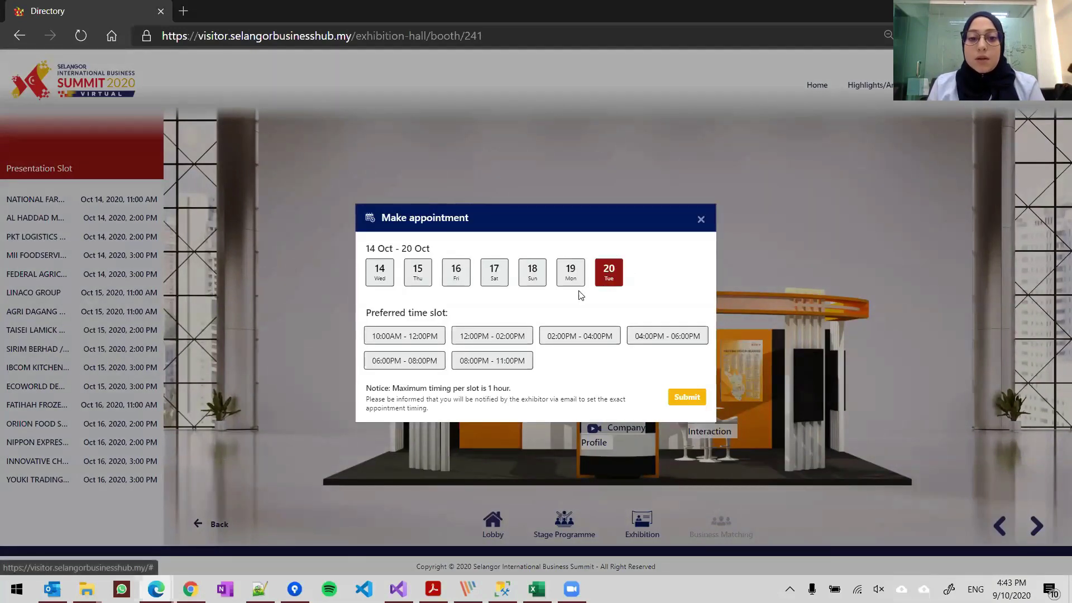
pyautogui.click(490, 364)
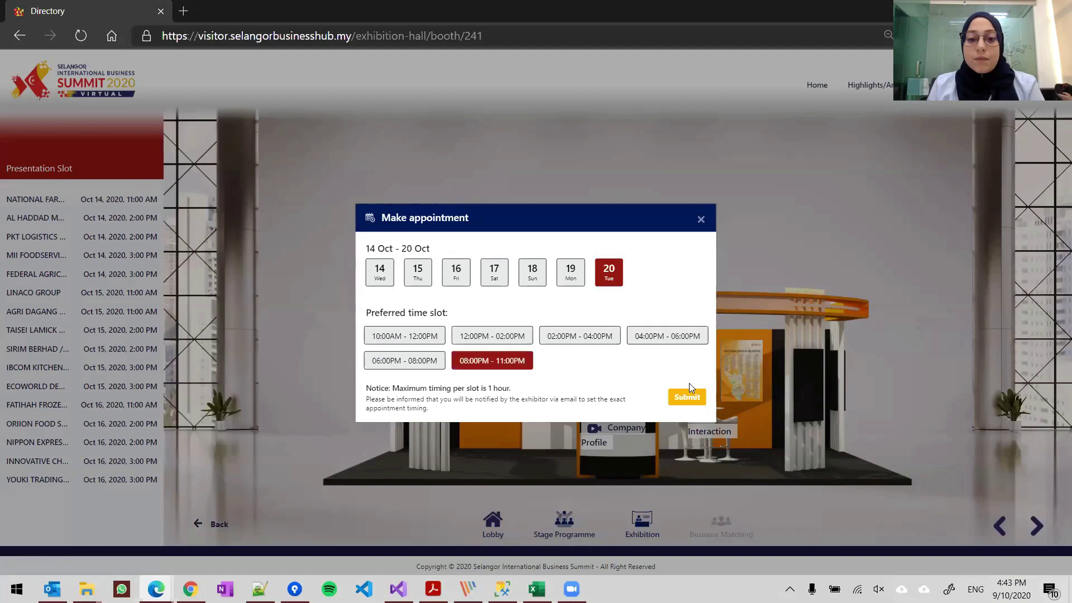
pyautogui.click(687, 396)
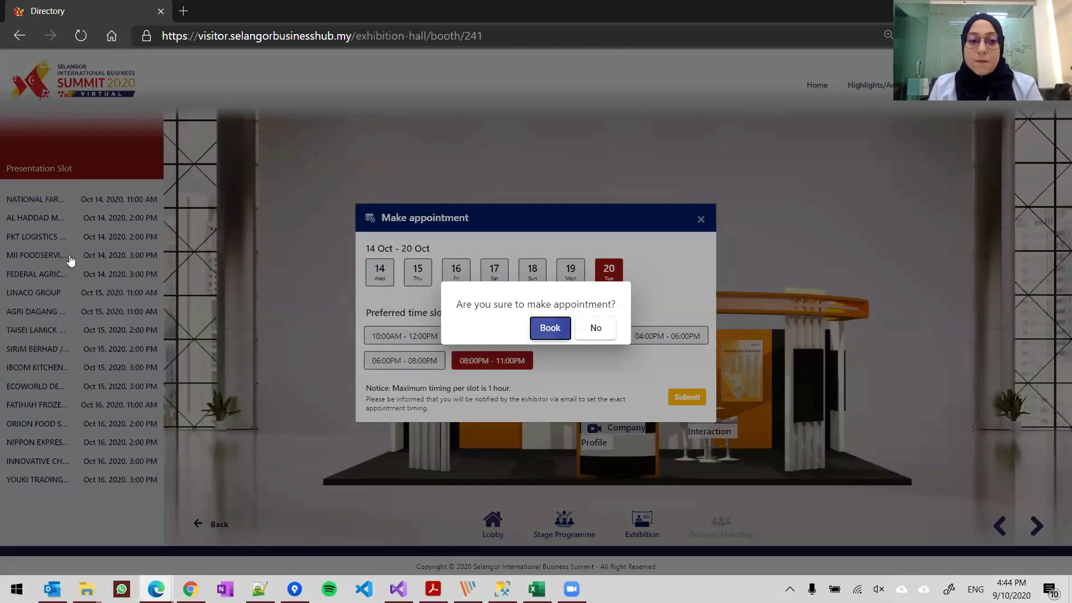
pyautogui.click(49, 249)
pyautogui.click(45, 246)
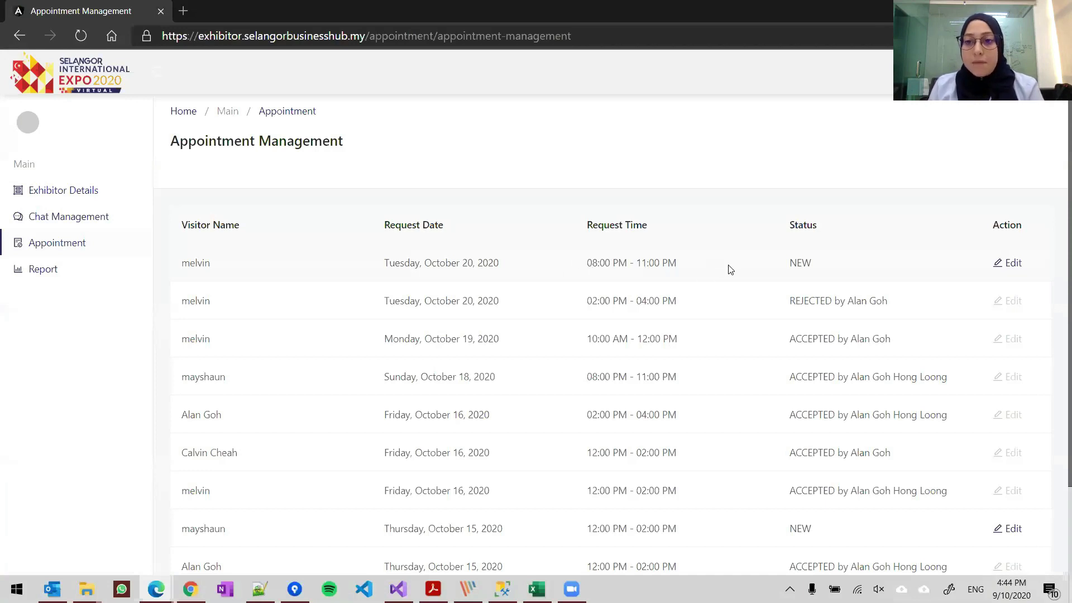
pyautogui.click(1008, 263)
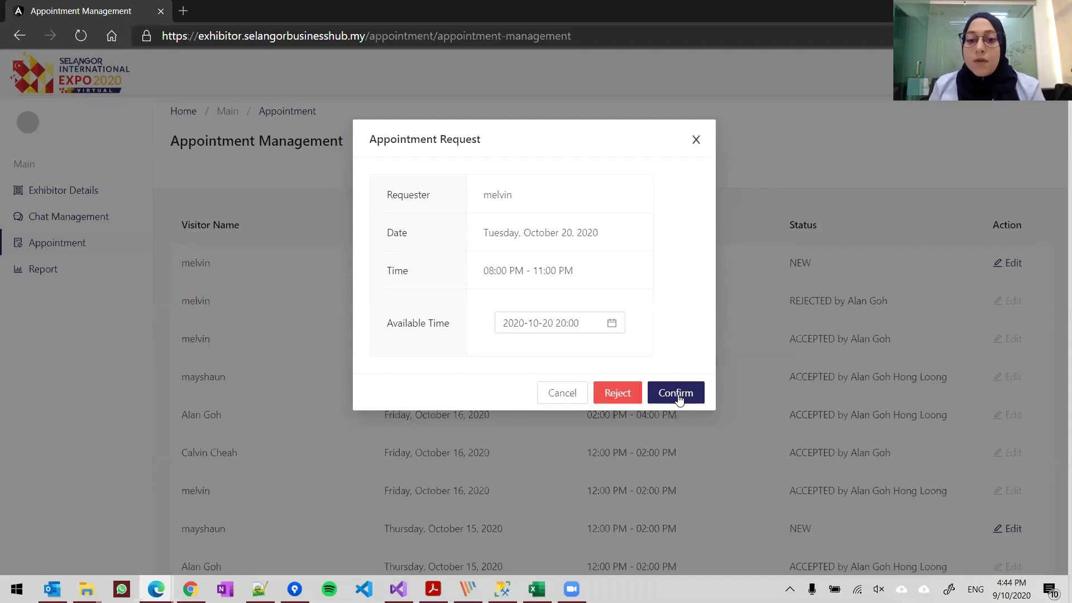
pyautogui.click(579, 325)
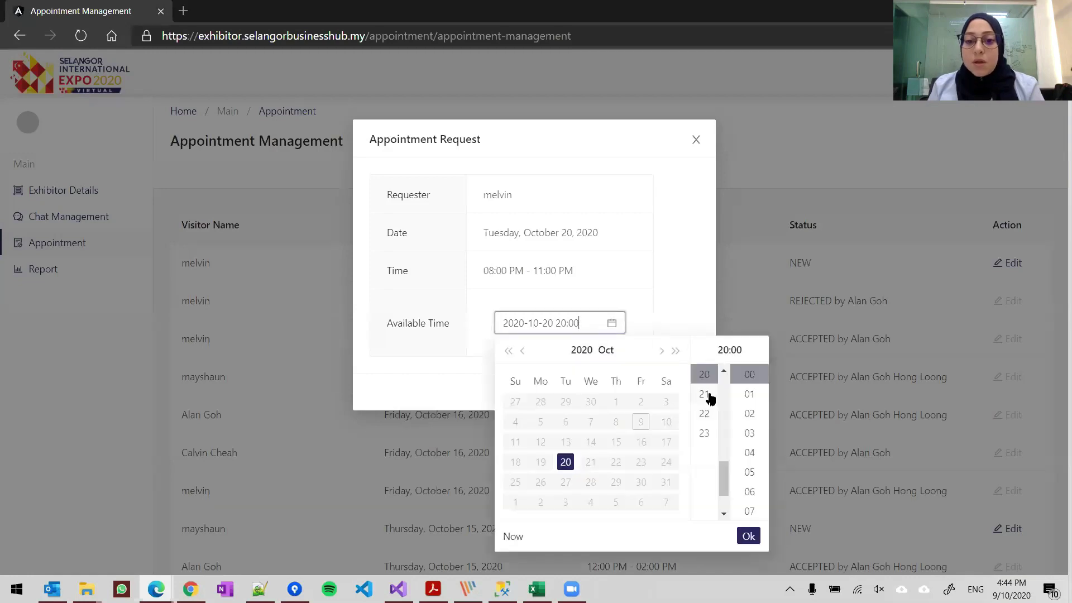
pyautogui.scroll(1, 708, 435)
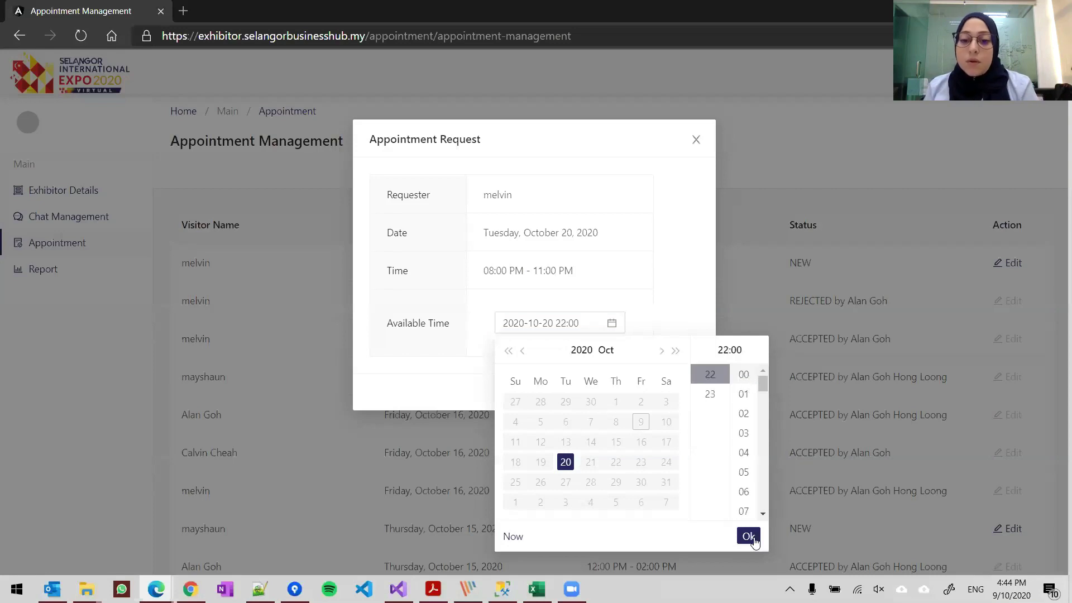
pyautogui.click(585, 333)
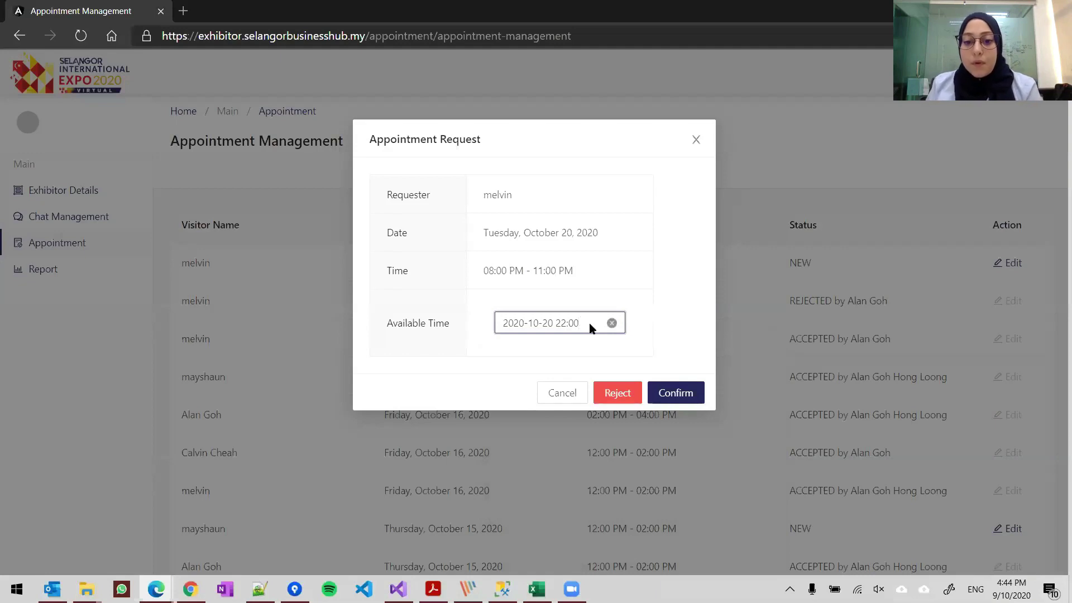
pyautogui.click(591, 327)
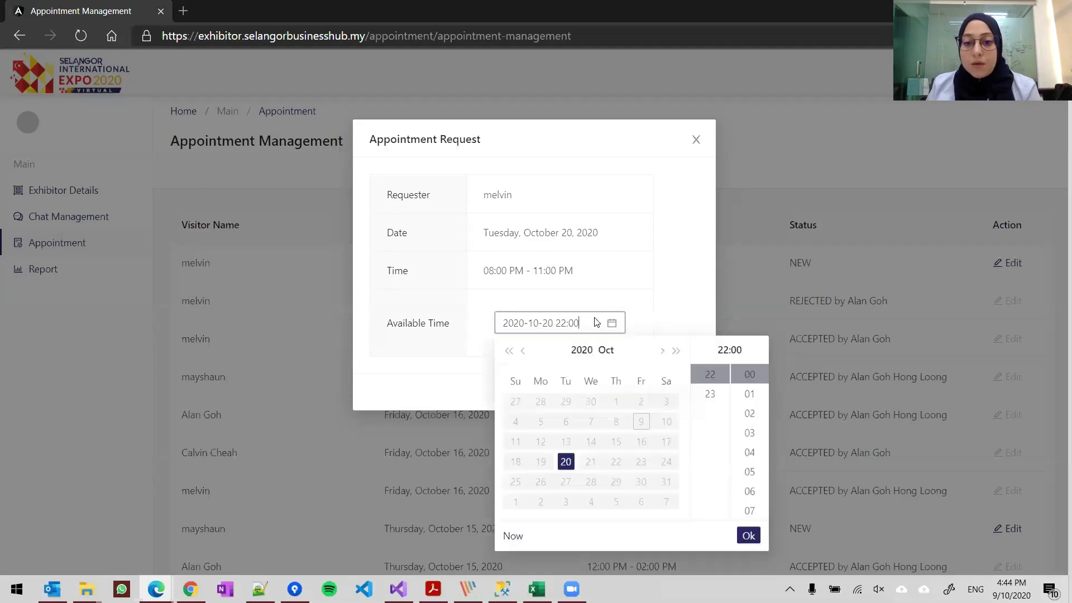
pyautogui.click(681, 395)
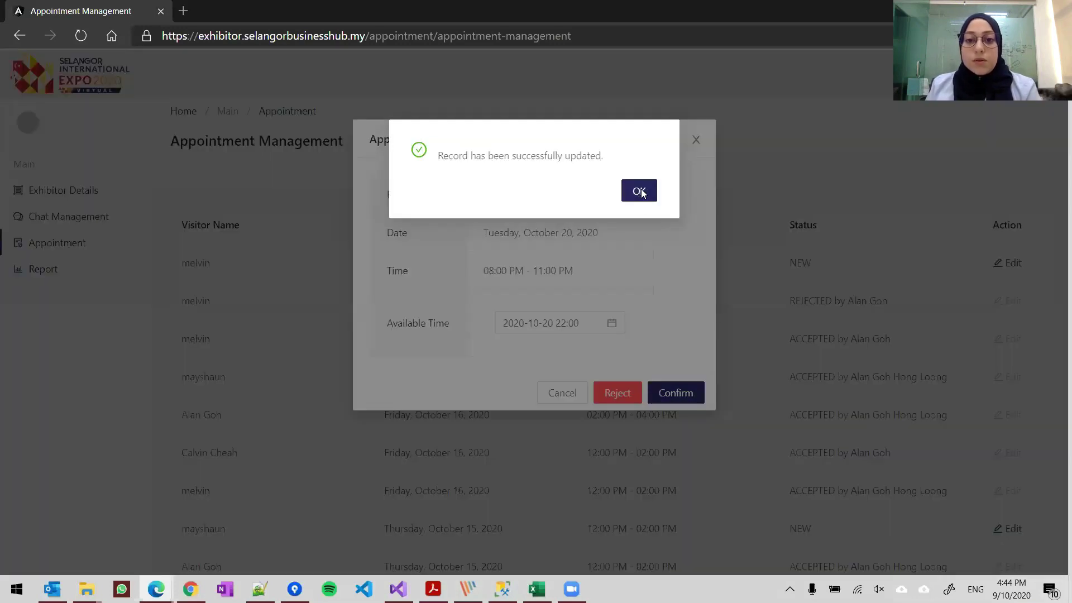
pyautogui.click(640, 191)
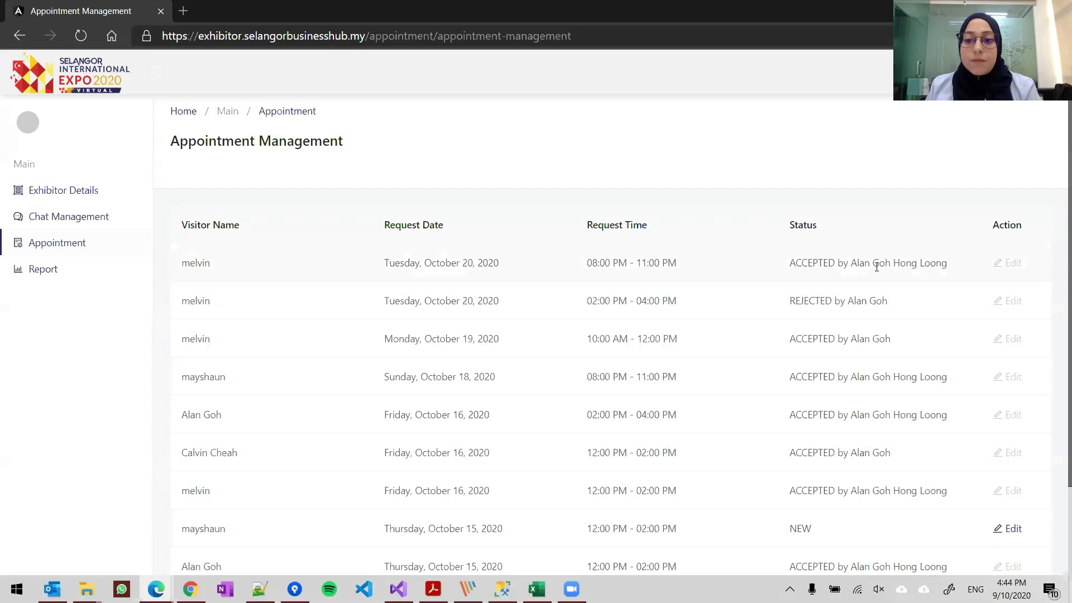
# Check the October 20 request's status in the exhibitor portal and the appointment notifications on the visitor site
pyautogui.moveTo(796, 262); pyautogui.dragTo(953, 249)
pyautogui.click(947, 243)
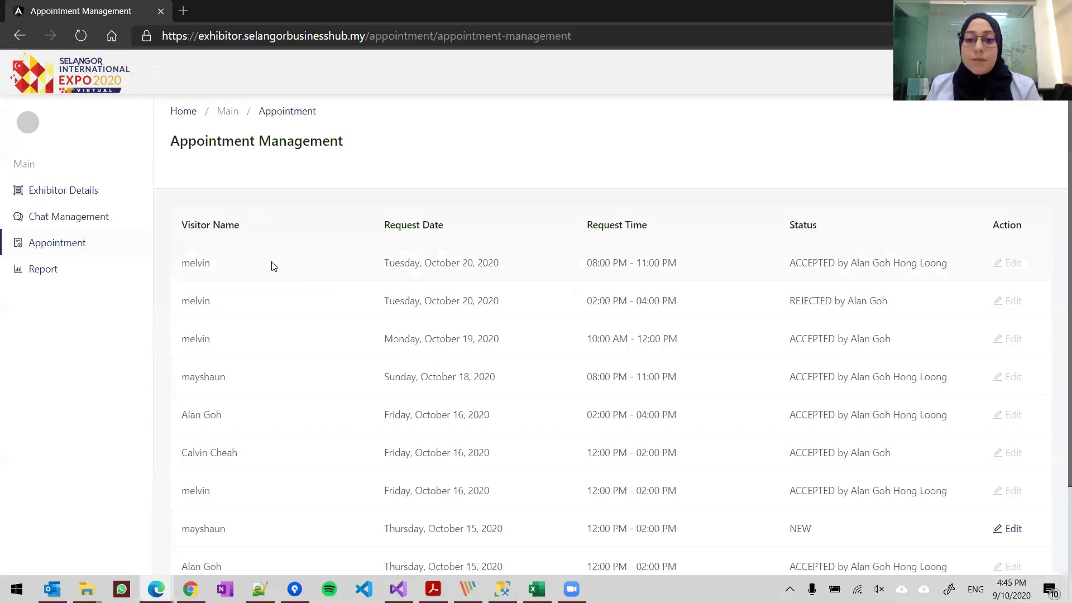
pyautogui.moveTo(156, 589)
pyautogui.click(124, 552)
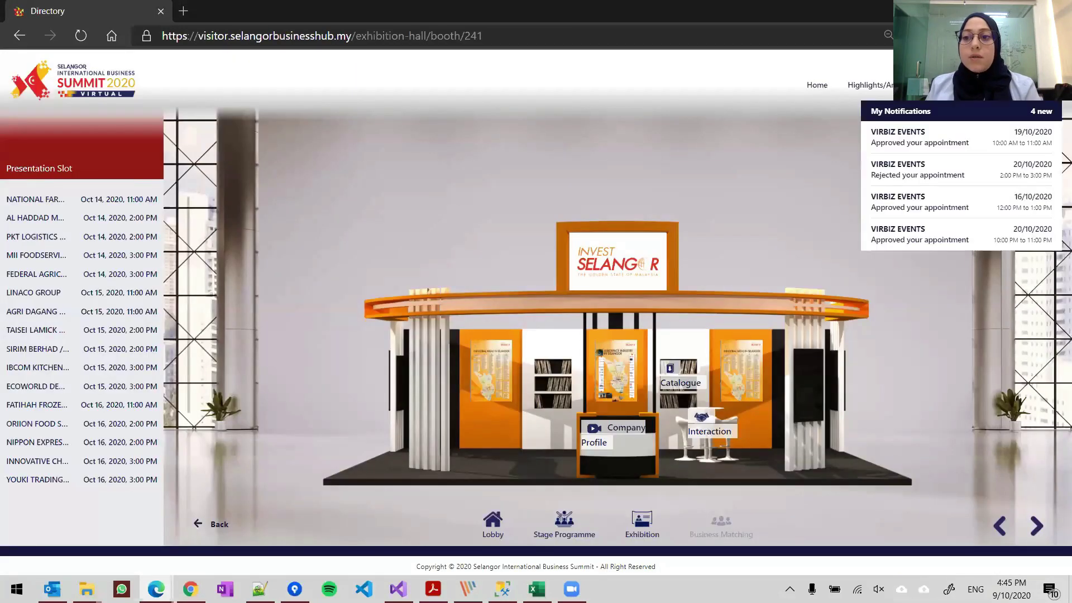
pyautogui.moveTo(1048, 107)
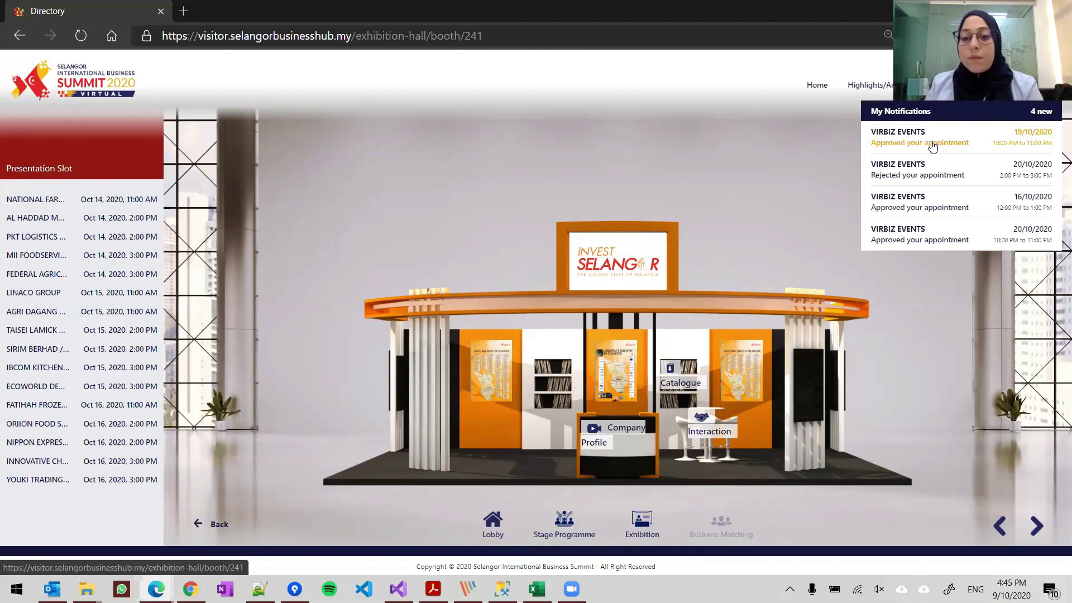
# Open the booth's catalogue and its Photobook Selangor International Business Summit 2019 PDF
pyautogui.click(673, 383)
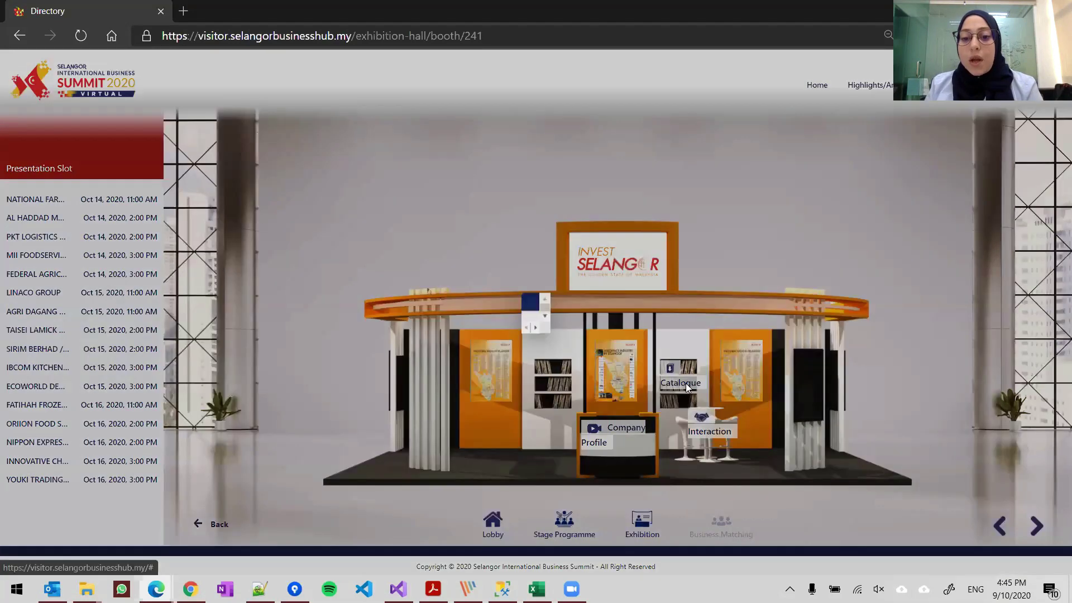
pyautogui.click(404, 282)
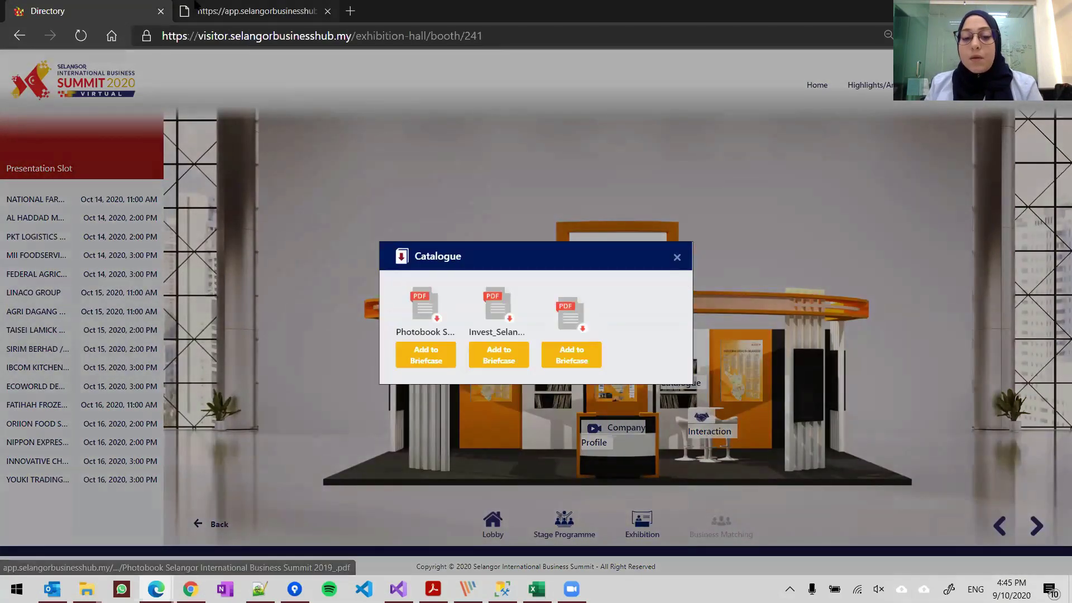
# View the photobook PDF, close it, and add the Photobook catalogue item to the briefcase
pyautogui.click(197, 4)
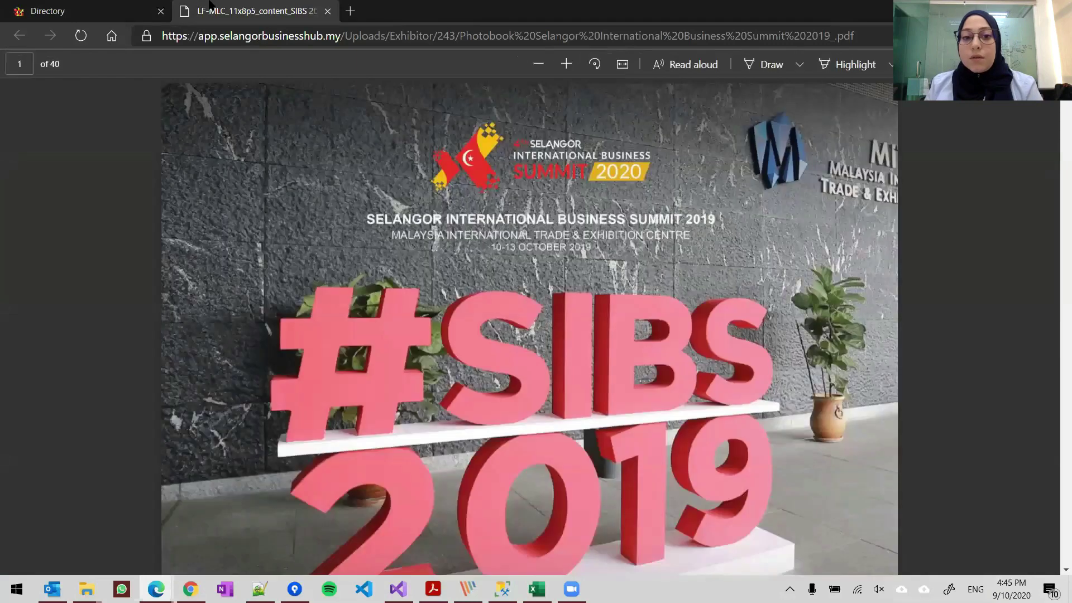
pyautogui.hotkey('ctrl', 'w')
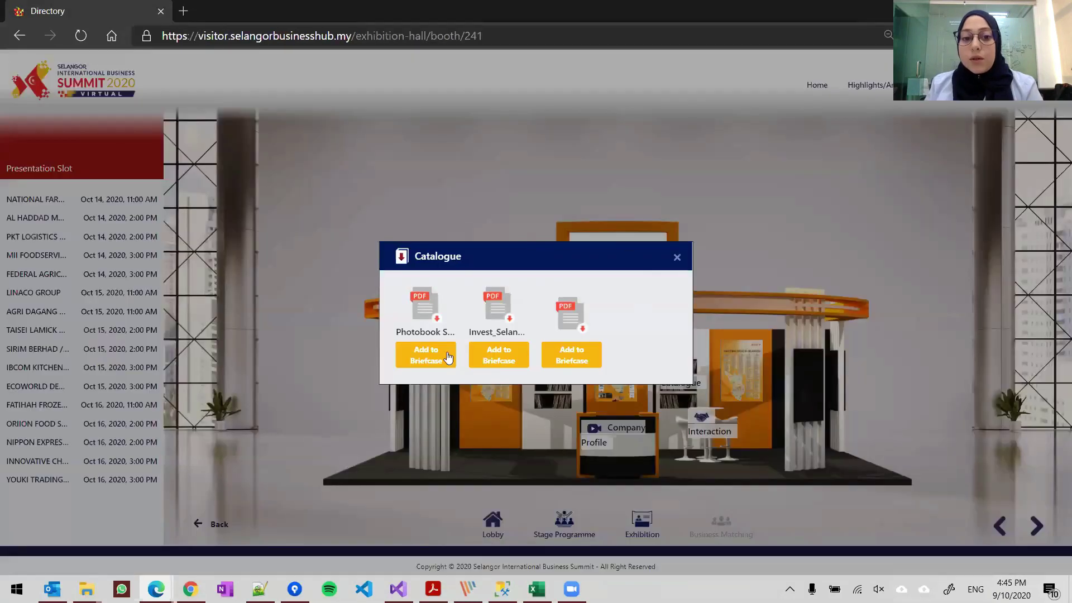
pyautogui.click(443, 351)
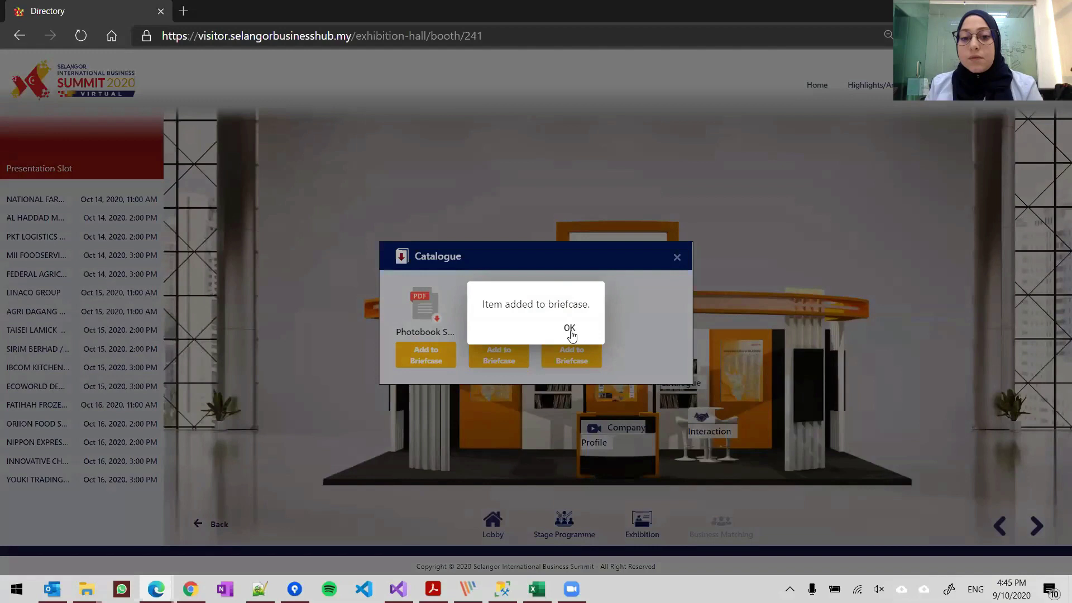
pyautogui.click(570, 330)
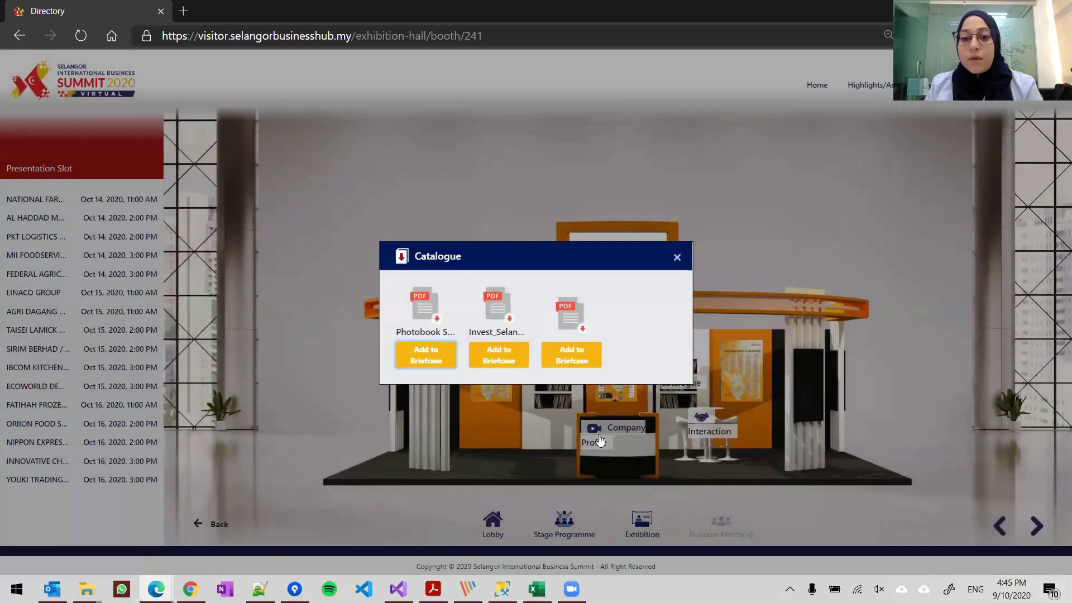
pyautogui.click(676, 258)
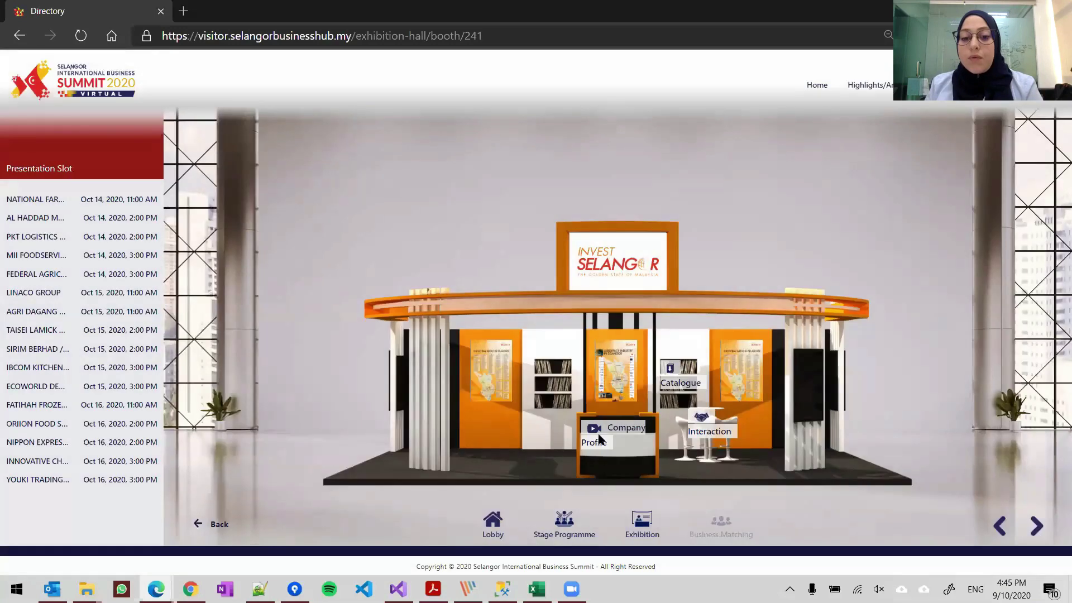
# View the booth's Company Profile with its video, company introduction and exhibition description
pyautogui.click(599, 435)
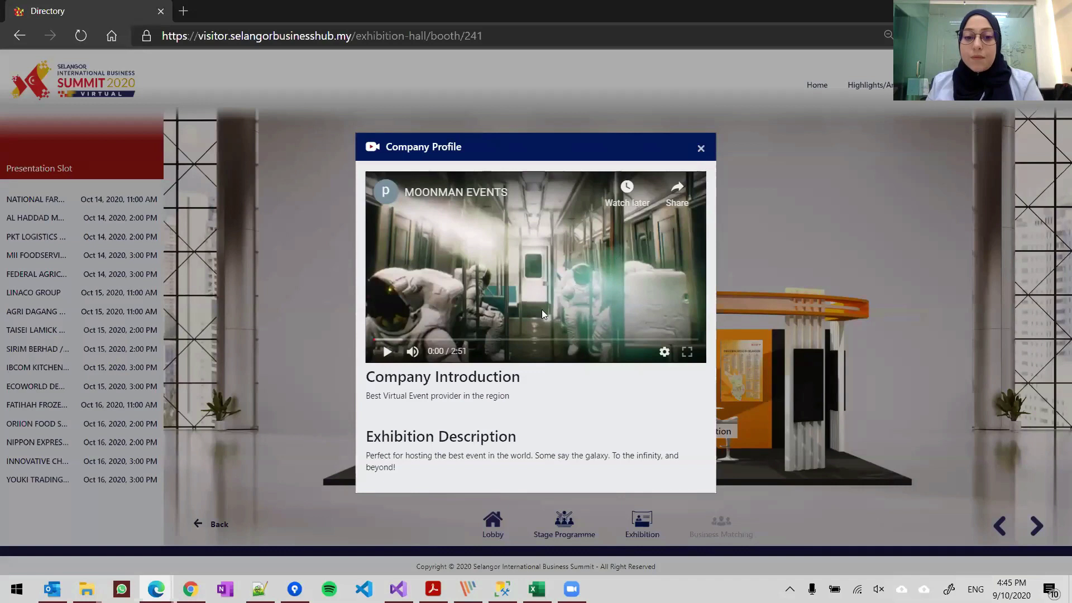
pyautogui.click(262, 308)
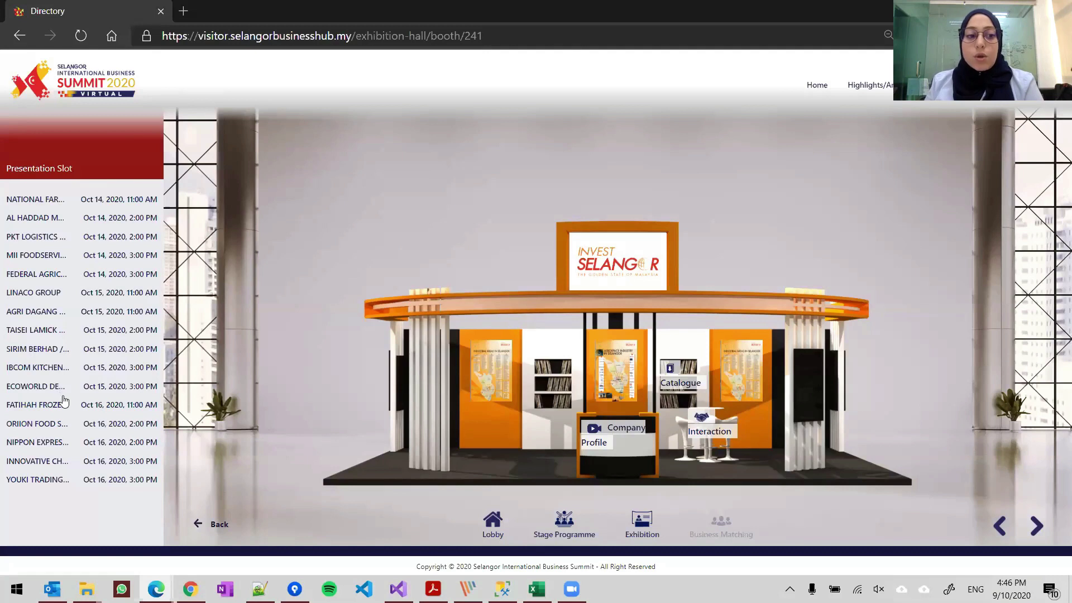
# Open the YOUKI TRADING booth from the Oct 16, 3:00 PM presentation slot and examine its interaction options, including View Presentation
pyautogui.click(46, 488)
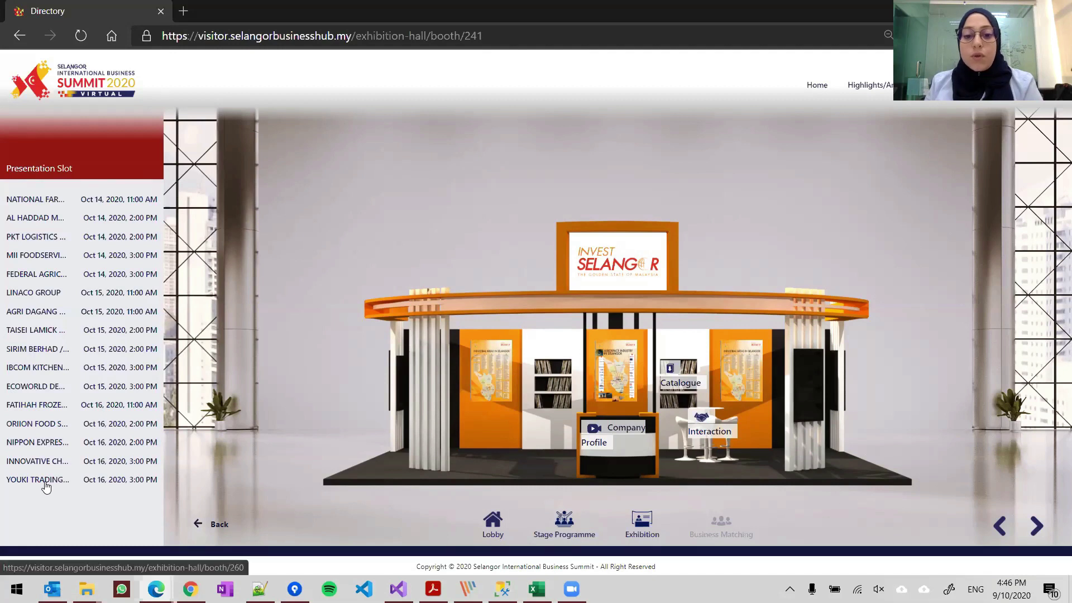
pyautogui.click(46, 488)
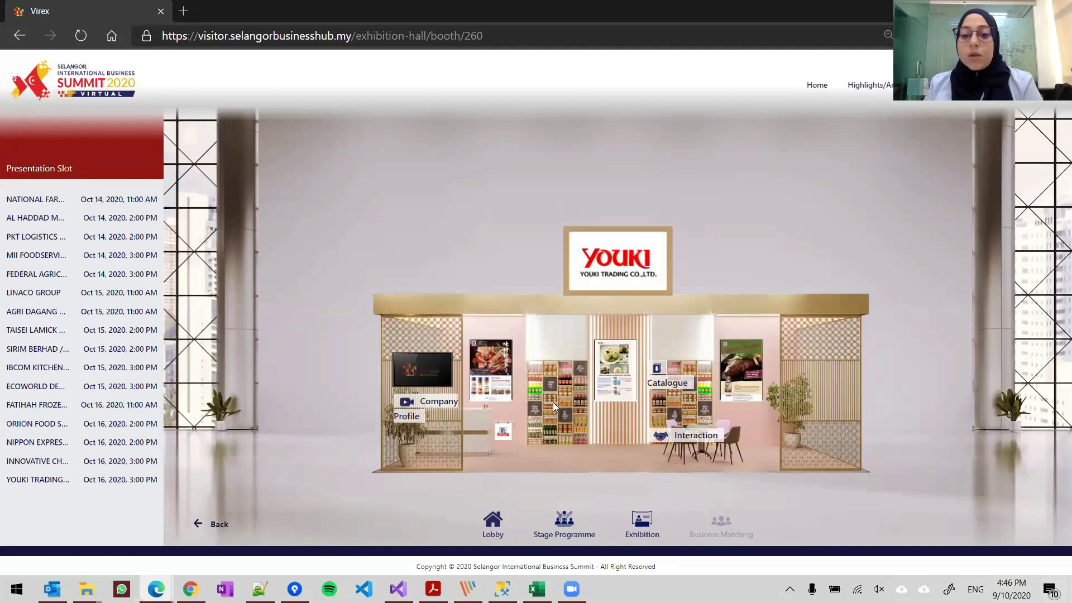
pyautogui.click(531, 372)
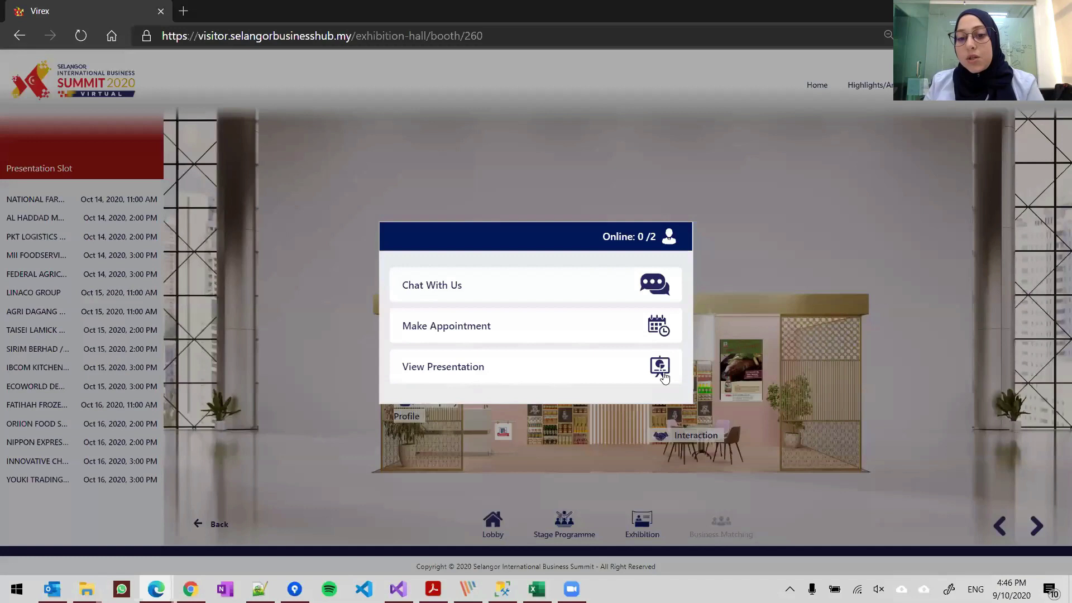
pyautogui.click(268, 313)
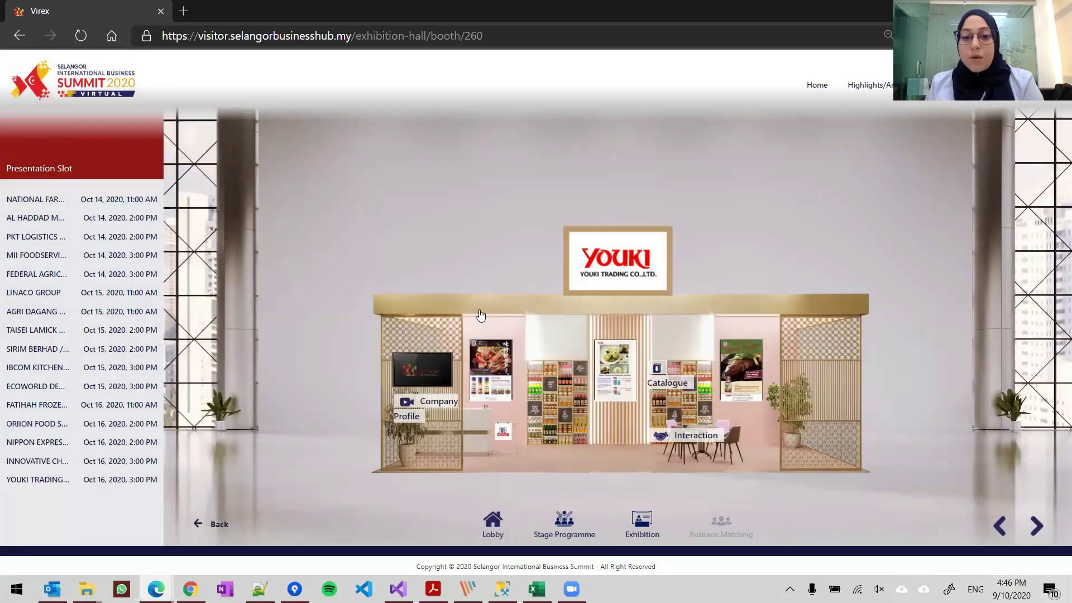
# Return to the exhibition hall, sort the exhibitors by A-Z, and try the Suggest me filter
pyautogui.click(126, 199)
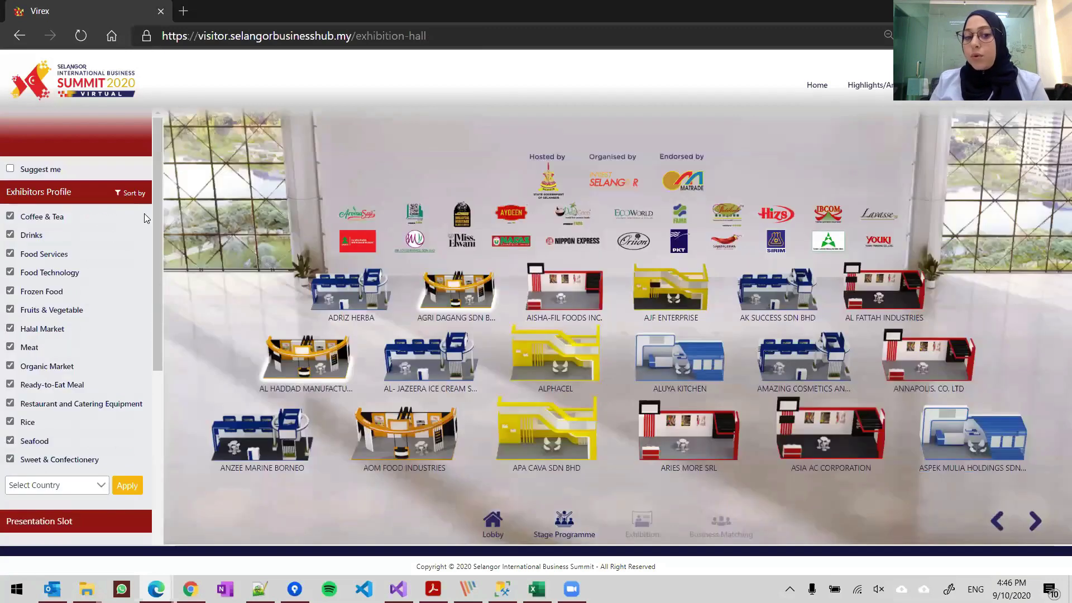
pyautogui.click(134, 215)
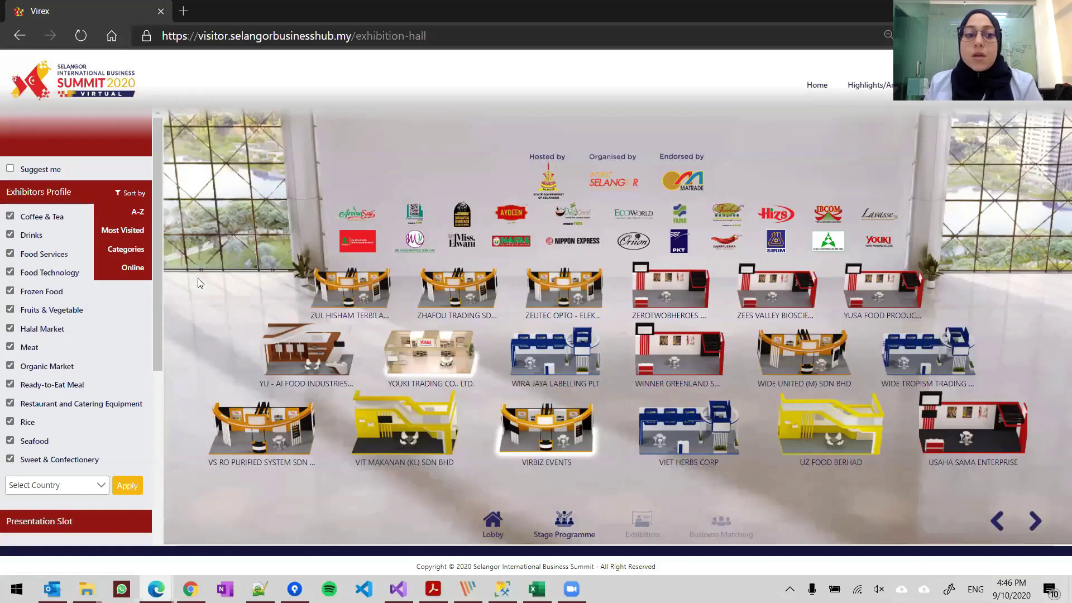
pyautogui.click(10, 170)
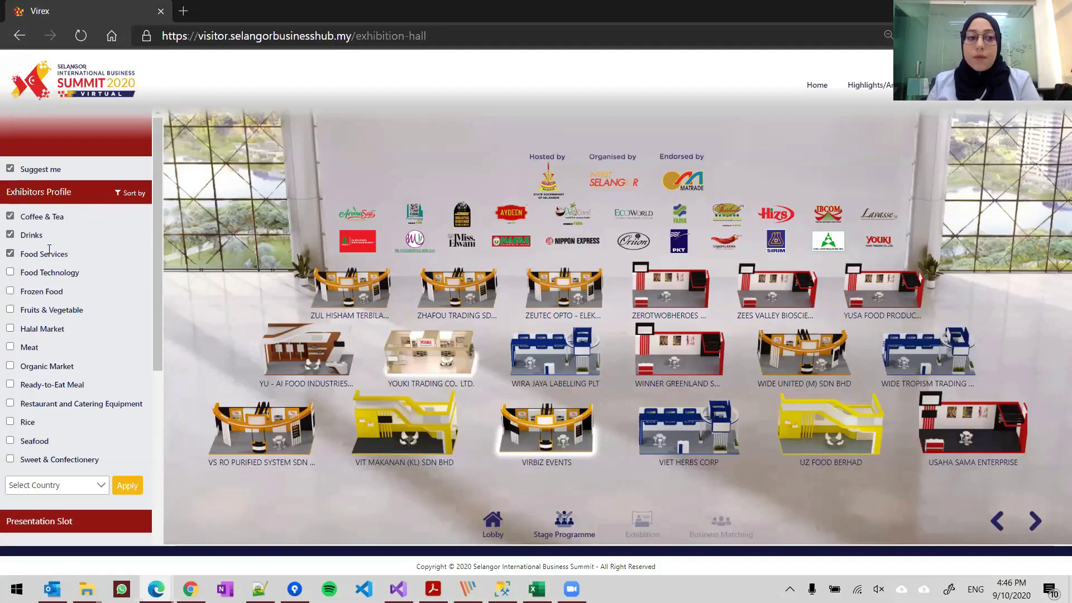
pyautogui.click(130, 487)
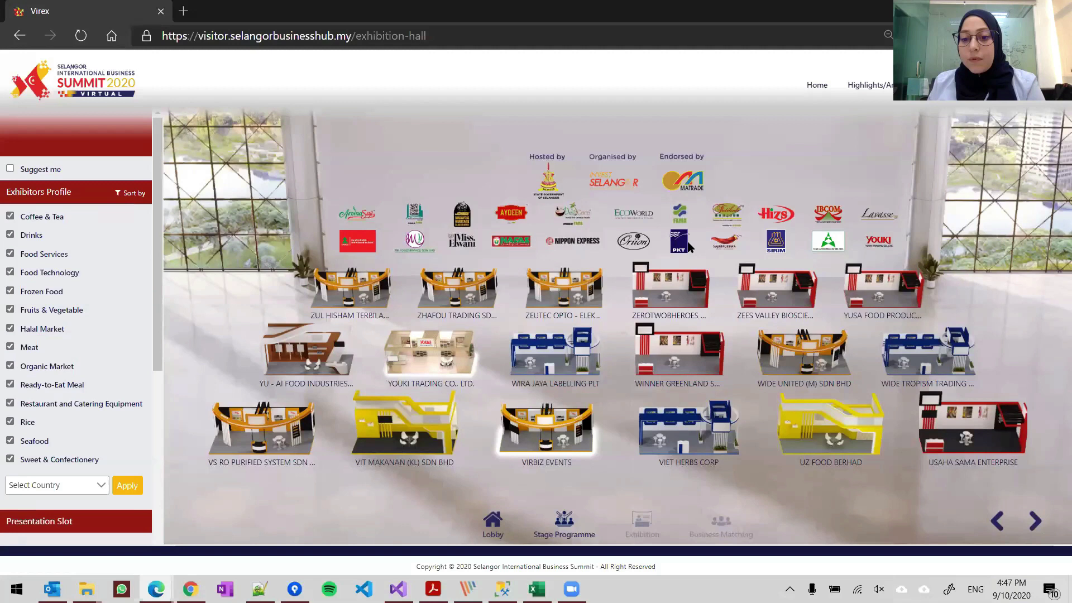
# Enter the VIRBIZ EVENTS booth and browse forward through the neighbouring booths to USAHA SAMA ENTERPRISE
pyautogui.click(1034, 522)
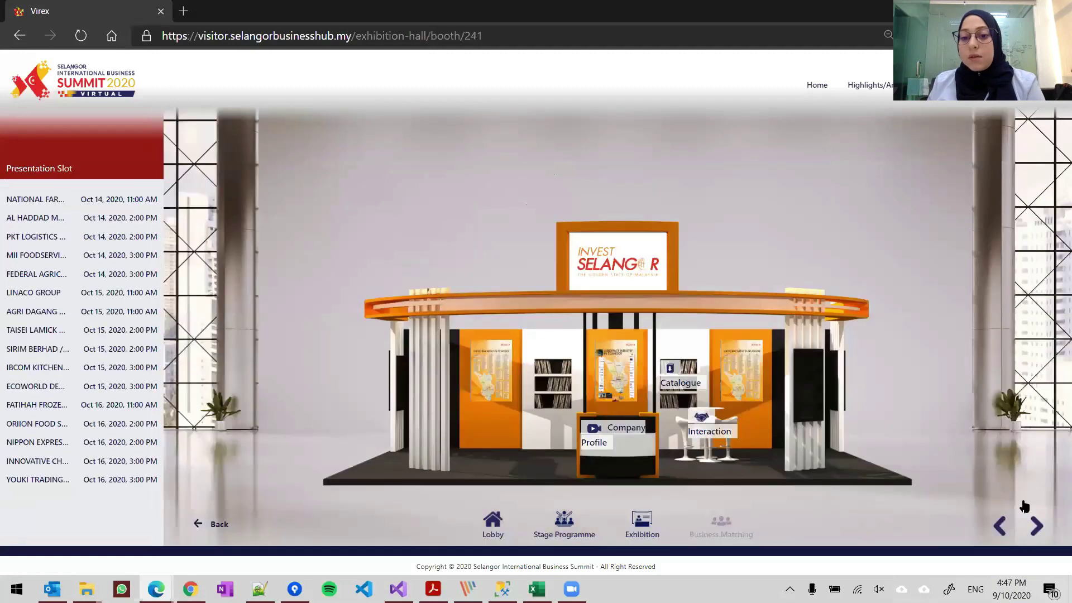
pyautogui.click(1036, 531)
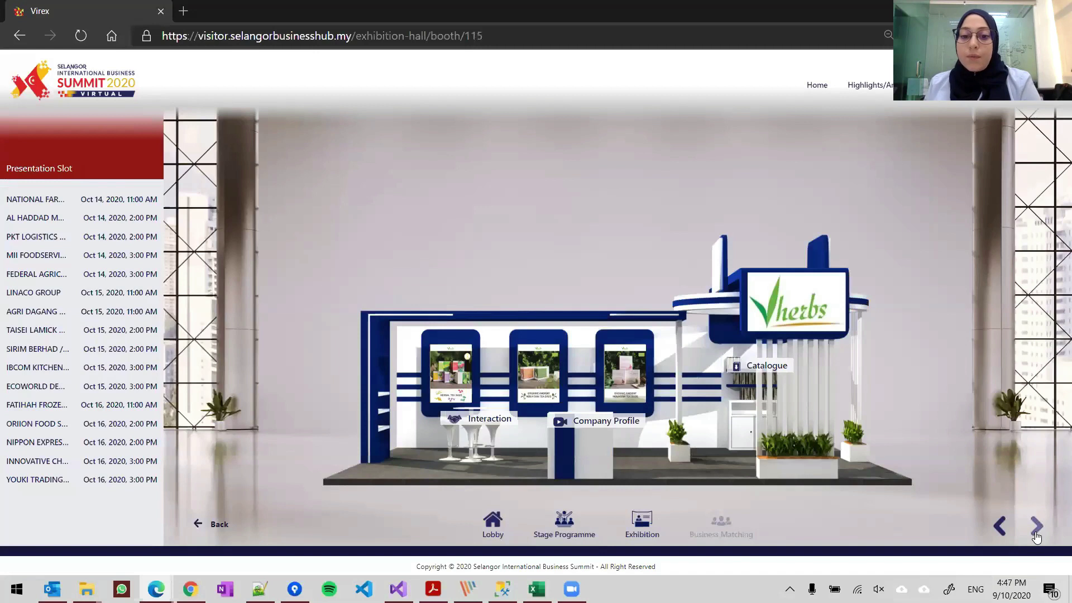
pyautogui.click(1035, 530)
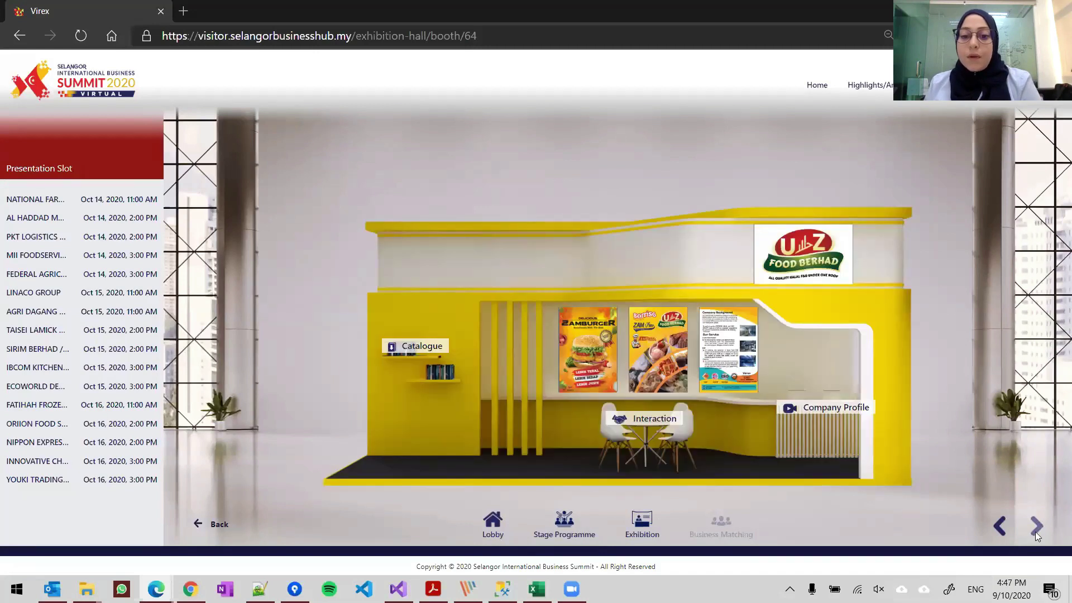
pyautogui.click(1036, 528)
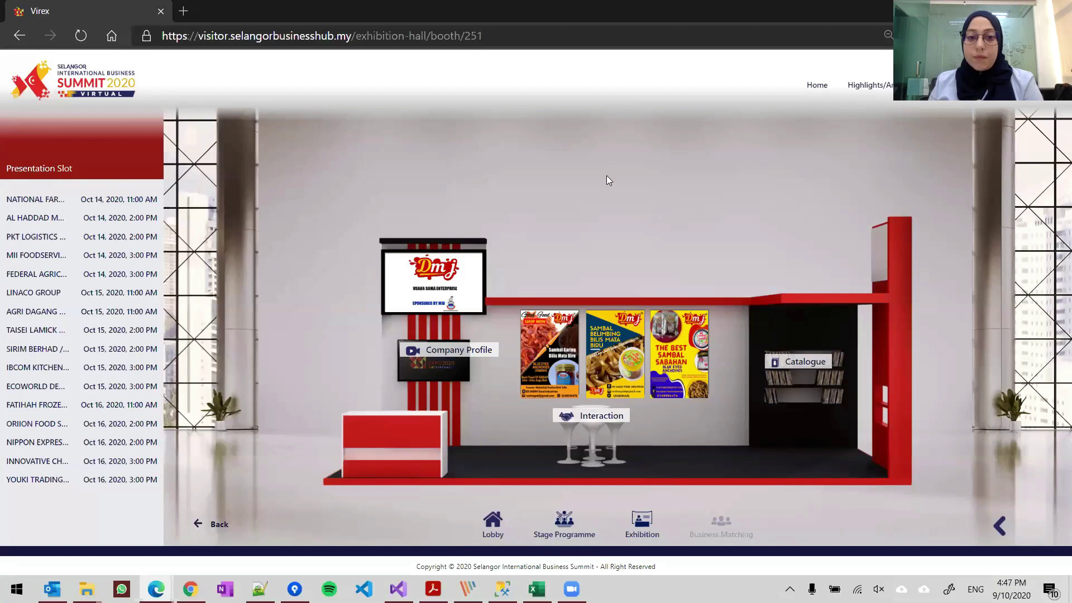
# View the Sambal Garing and Sambal Belimbing posters at the booth, including the file name and Add to Briefcase option
pyautogui.click(536, 352)
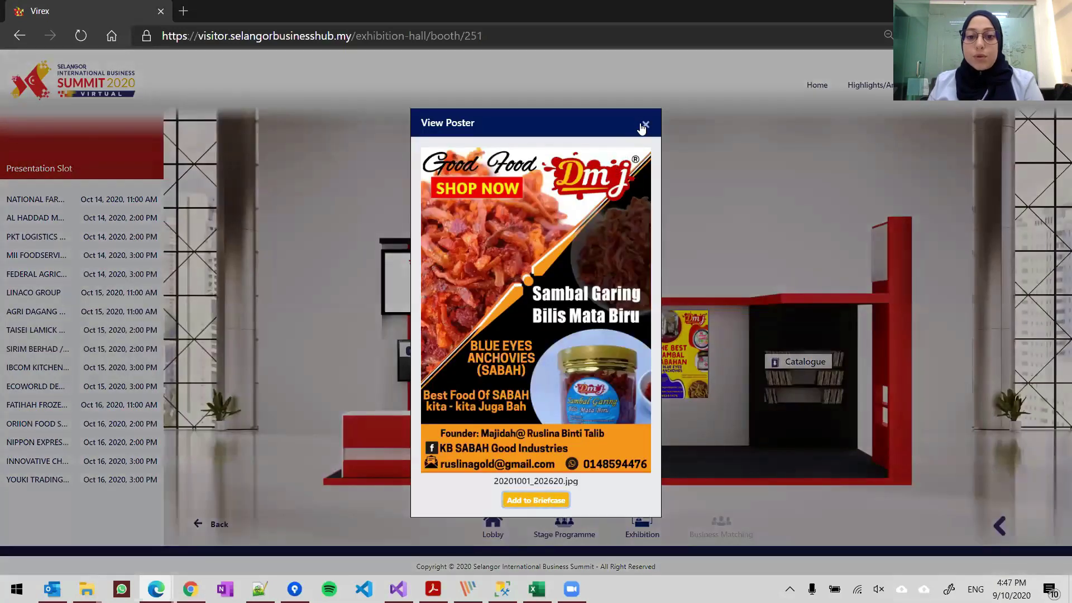
pyautogui.click(643, 125)
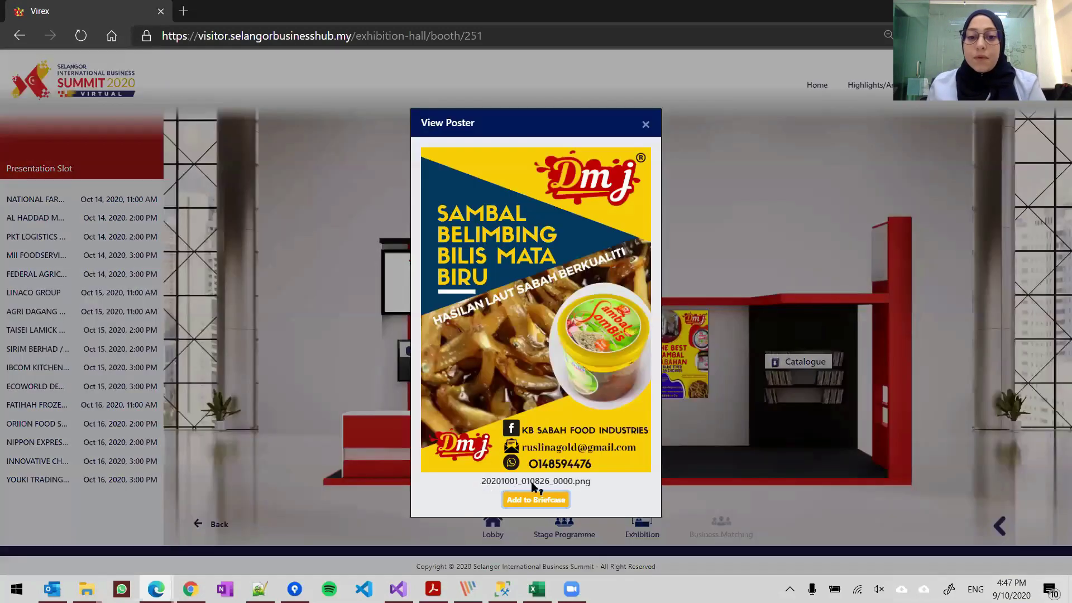
pyautogui.tripleClick(533, 484)
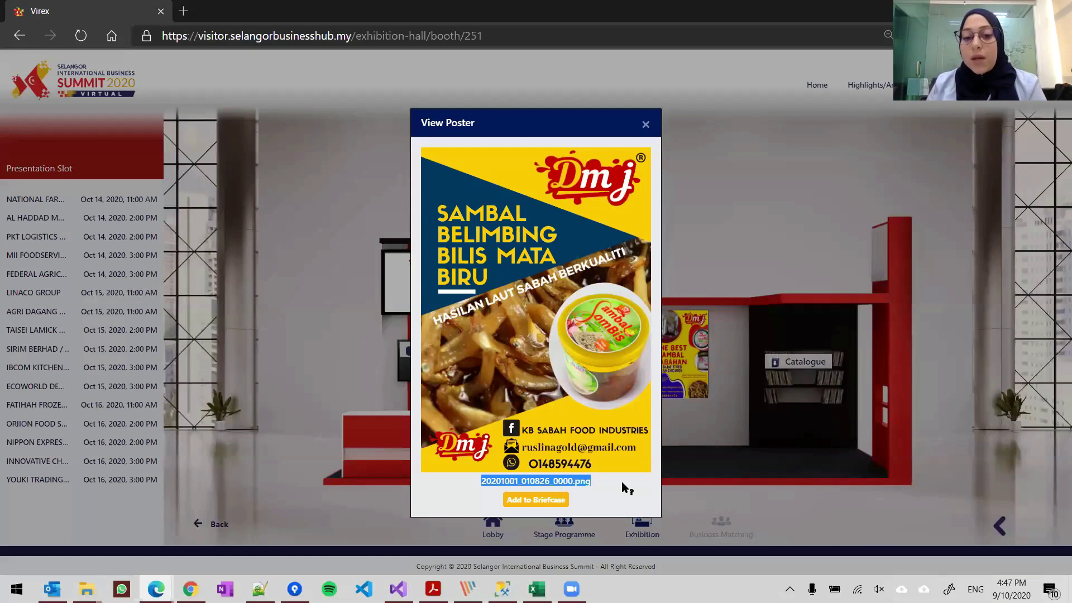
pyautogui.click(724, 243)
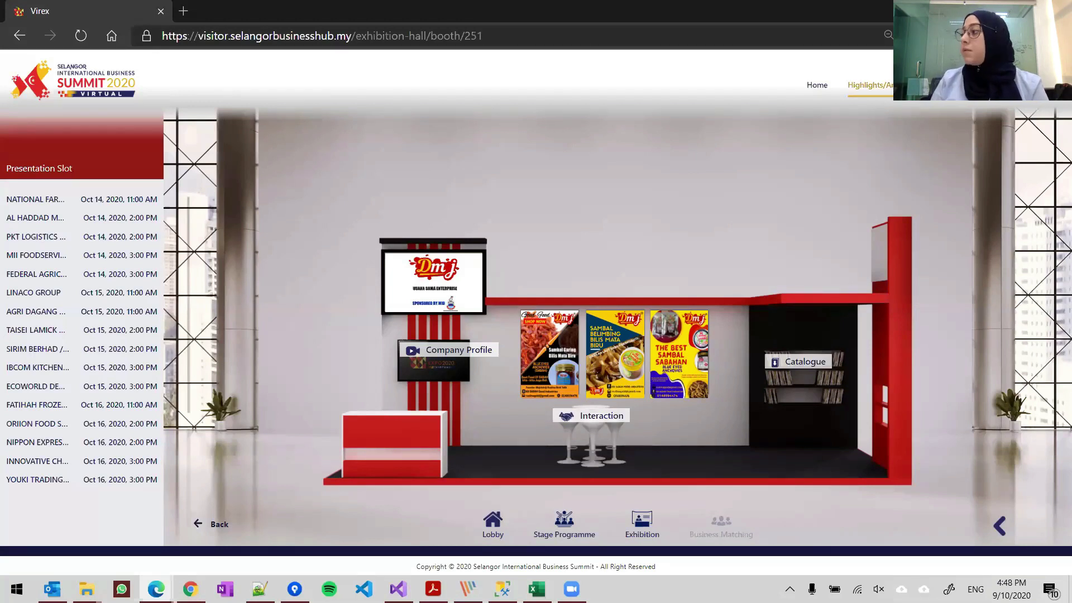
# Open the briefcase and examine the saved items and their download options
pyautogui.click(983, 84)
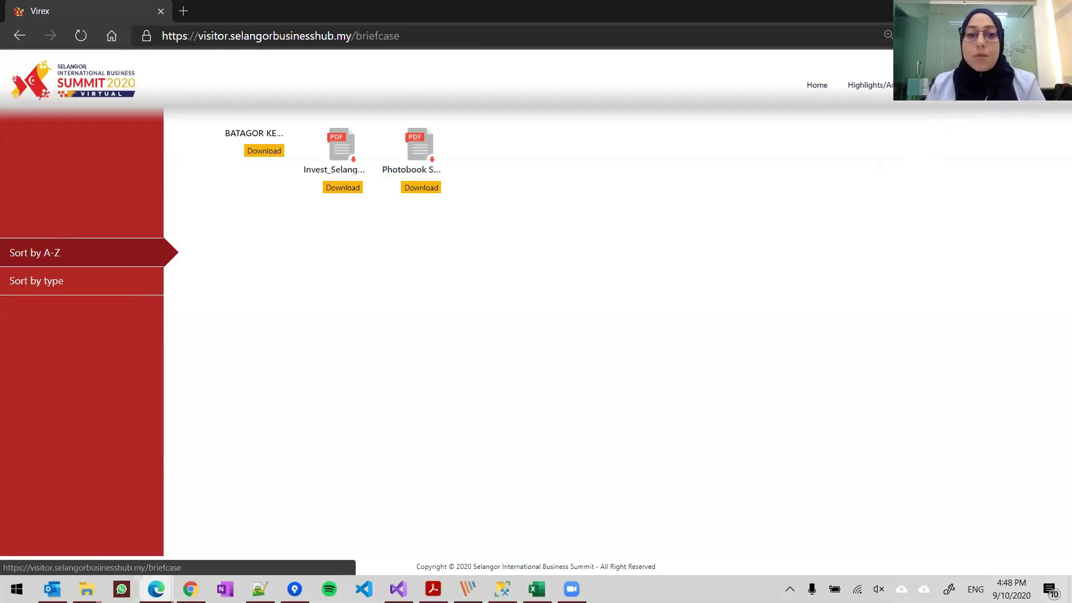
pyautogui.click(274, 158)
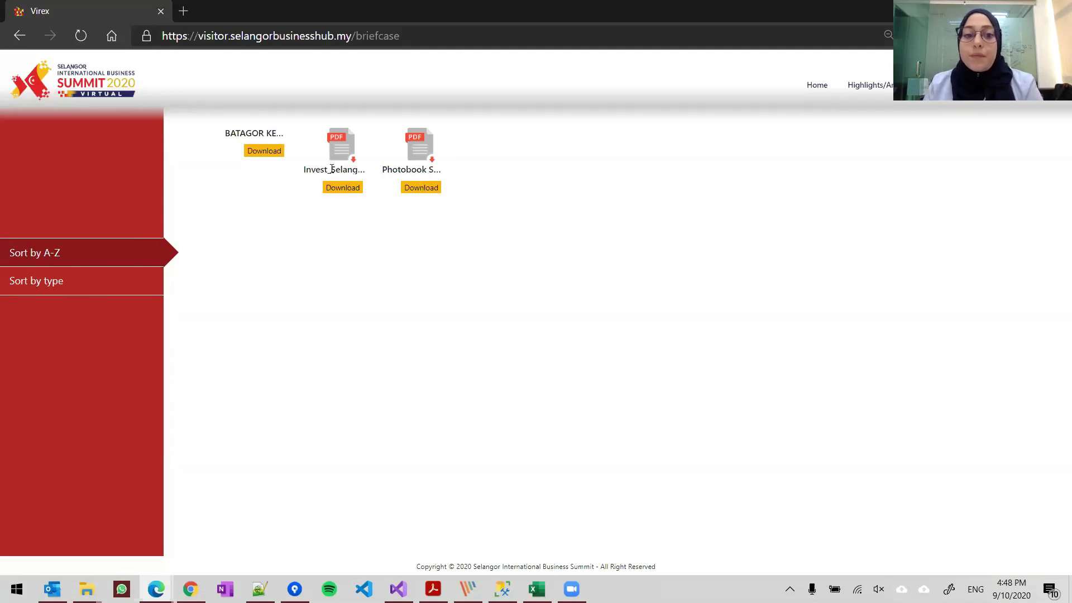
# Return to the home lobby and go through the Selangor International Expo entry in the directory to the second exhibition hall
pyautogui.click(818, 85)
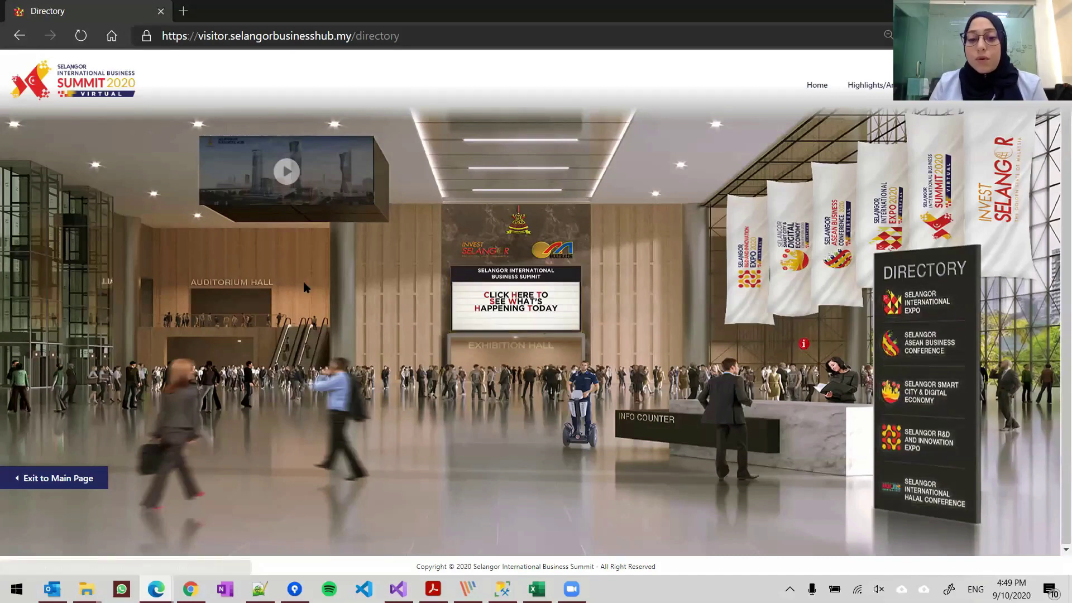
pyautogui.click(917, 306)
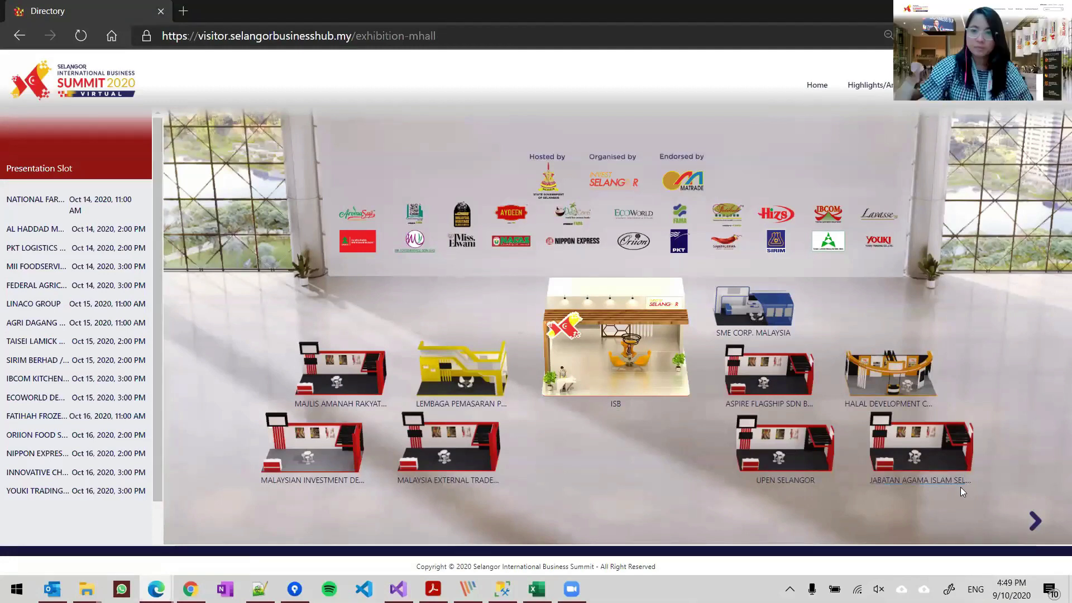
pyautogui.click(1034, 521)
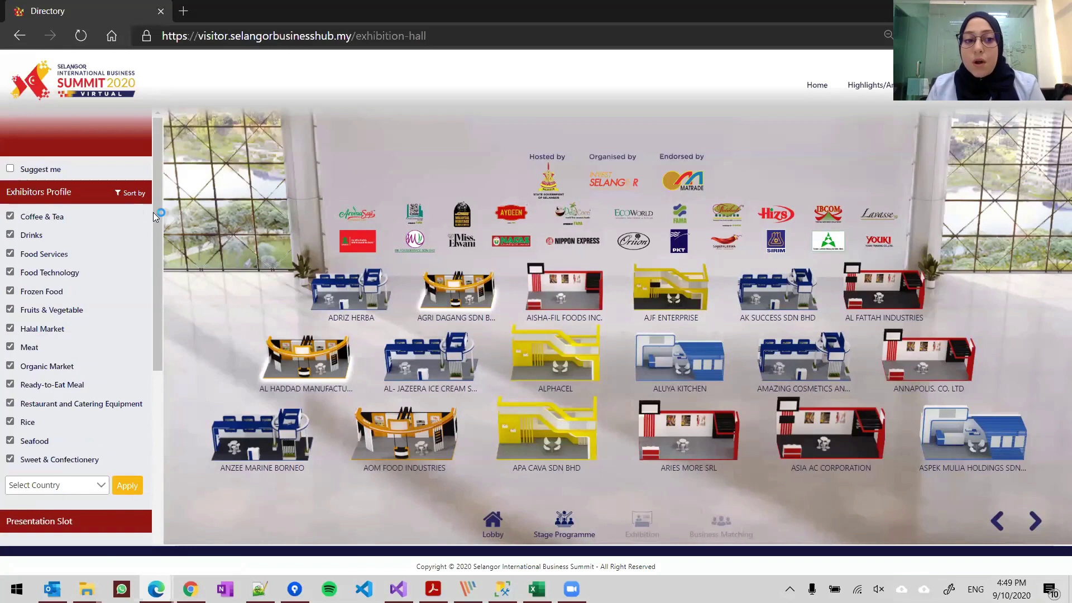
# Sort the exhibitors by A-Z and open the VIRBIZ EVENTS booth
pyautogui.click(140, 202)
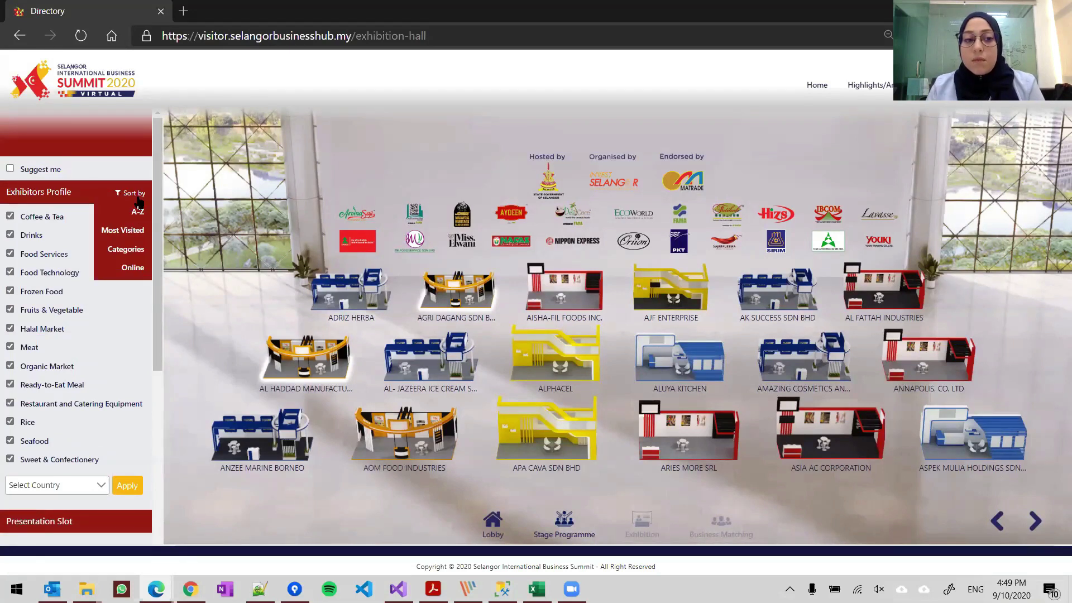
pyautogui.click(138, 208)
pyautogui.click(547, 441)
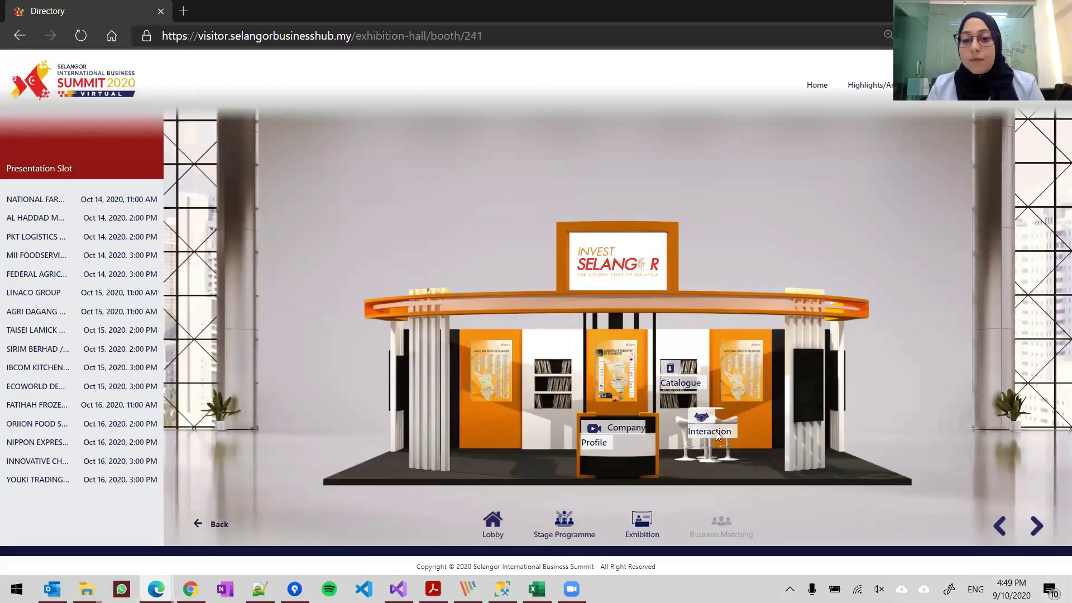
# Open the booth's interaction options and start making an appointment
pyautogui.click(545, 334)
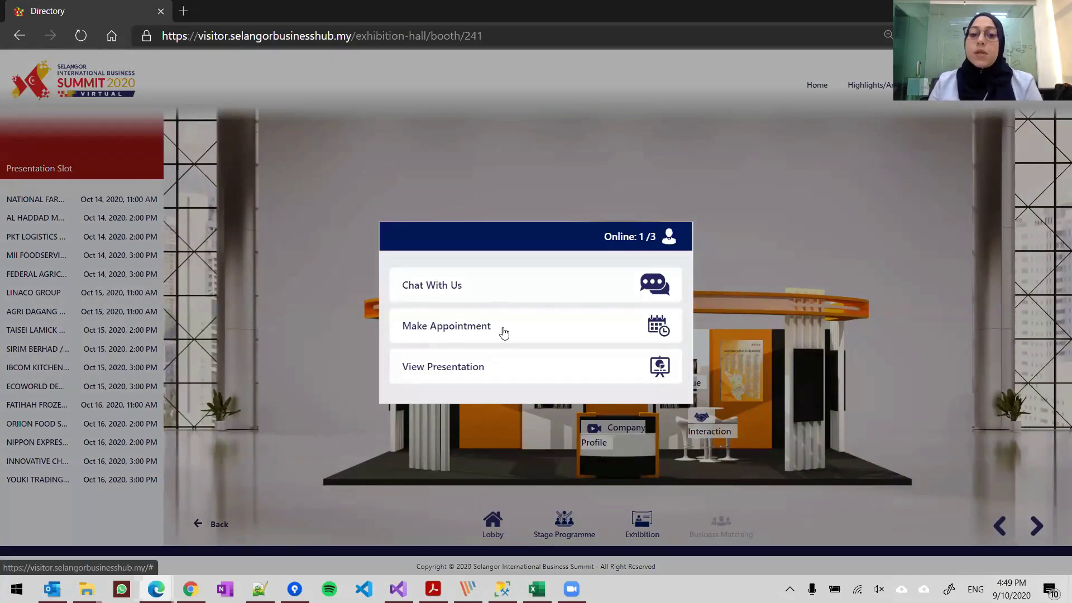
pyautogui.click(504, 333)
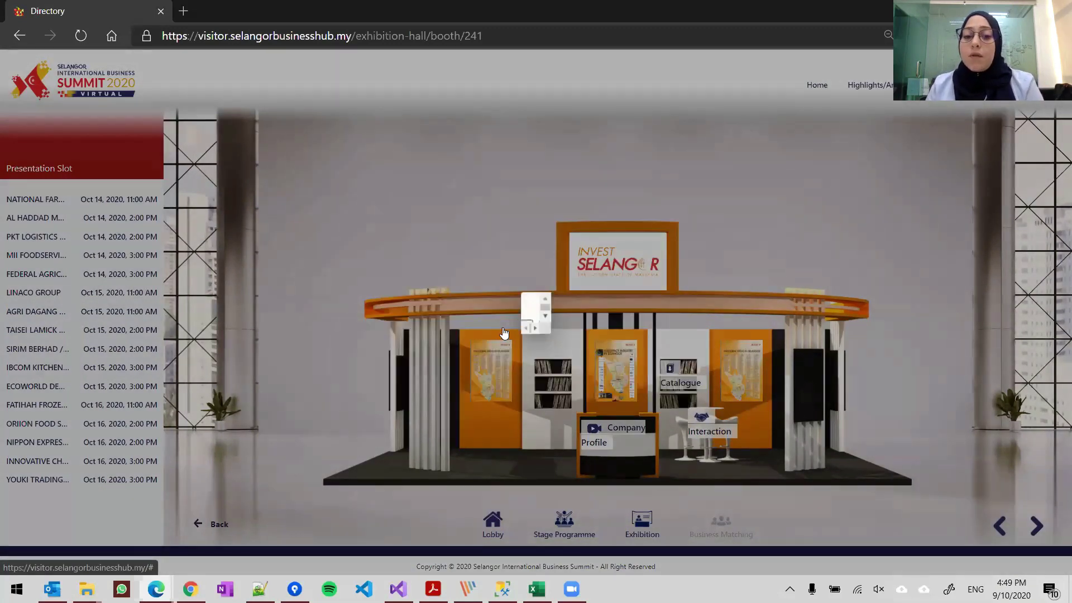